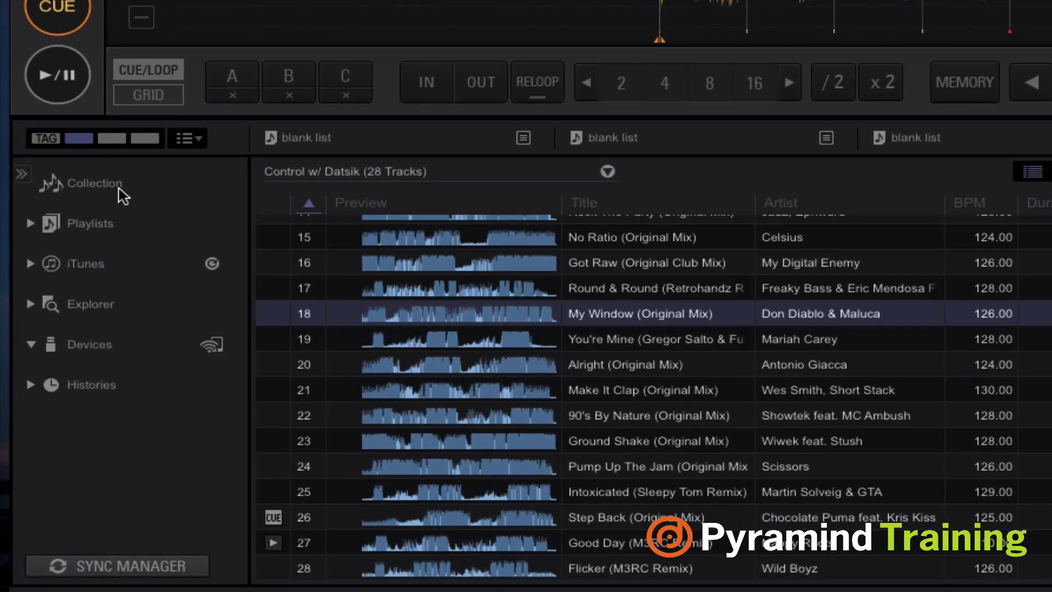
Switch the browser from Collection to Playlists (62 lists), briefly expanding the playlist and Explorer trees.
click(95, 183)
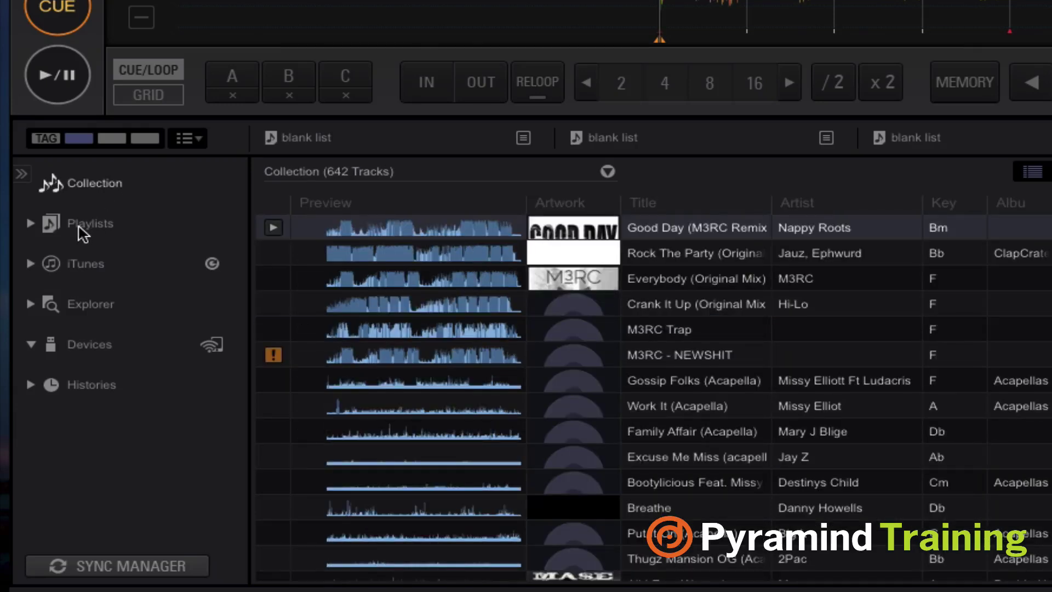
click(82, 230)
click(30, 223)
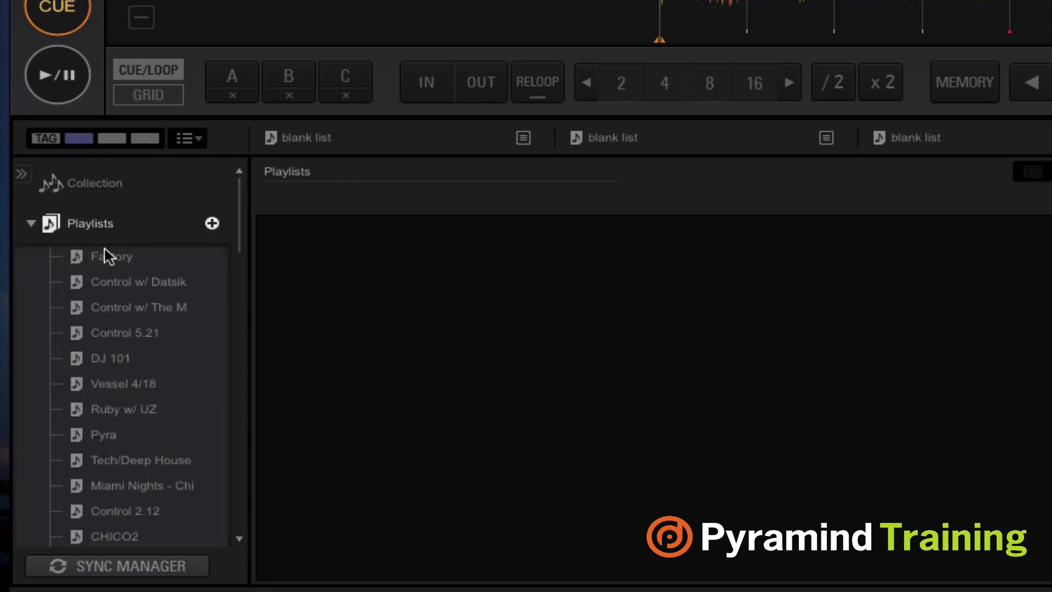
scroll(155, 368, down, 6)
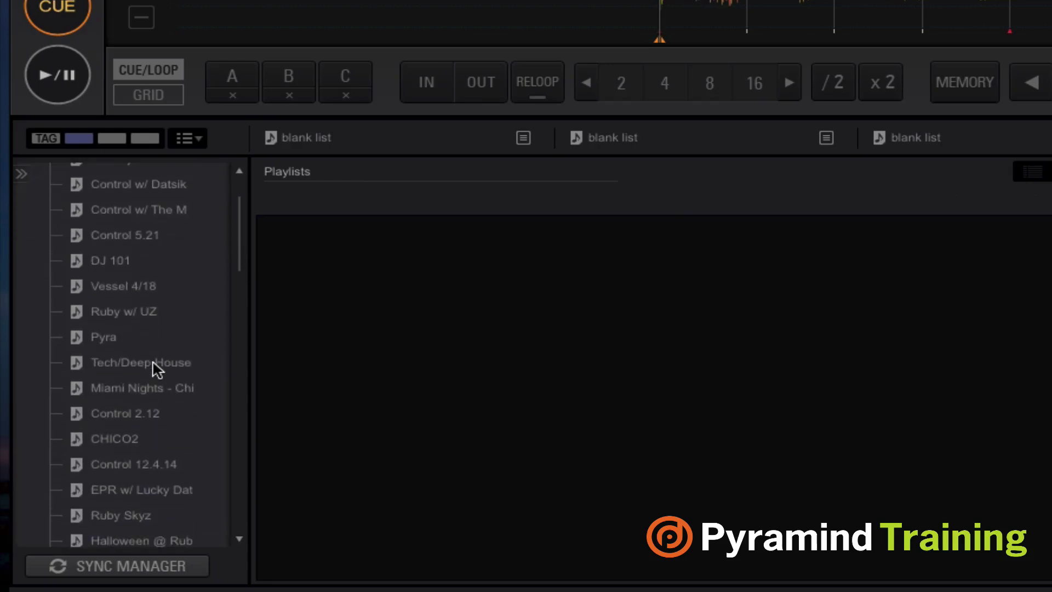
scroll(155, 368, up, 6)
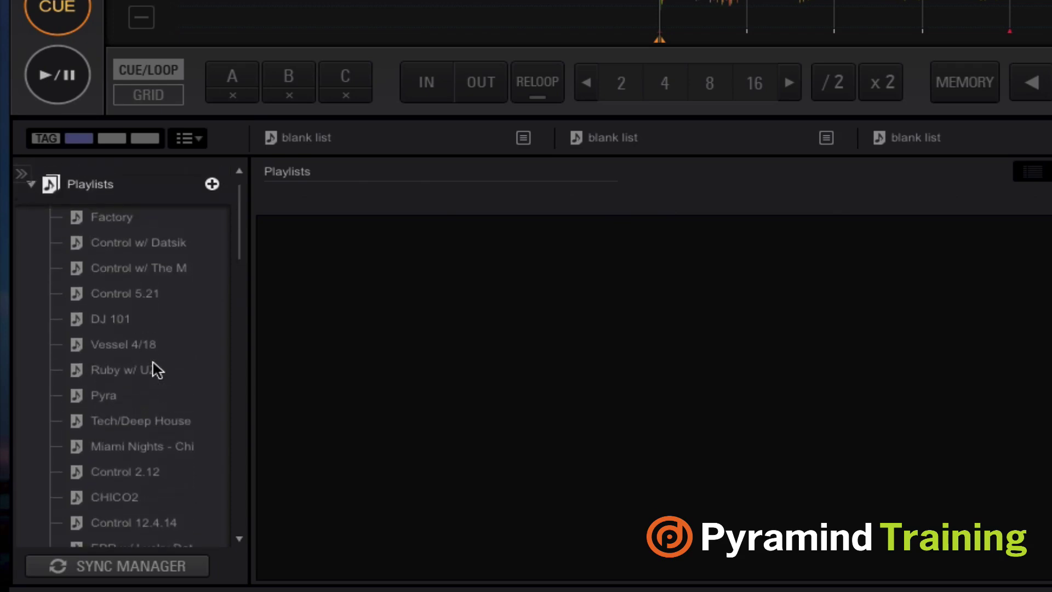
click(31, 224)
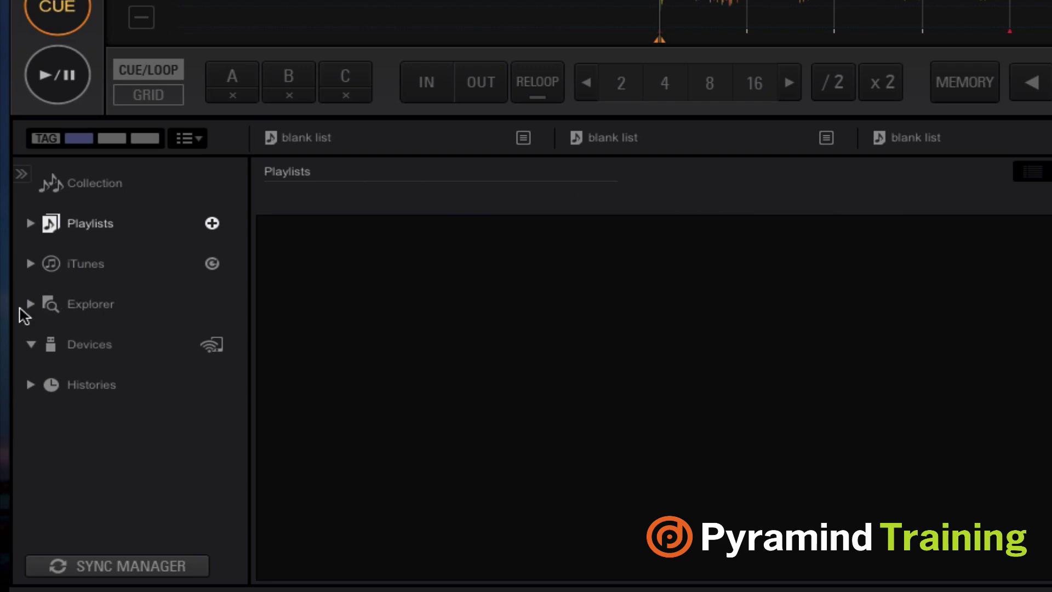
click(30, 305)
click(29, 304)
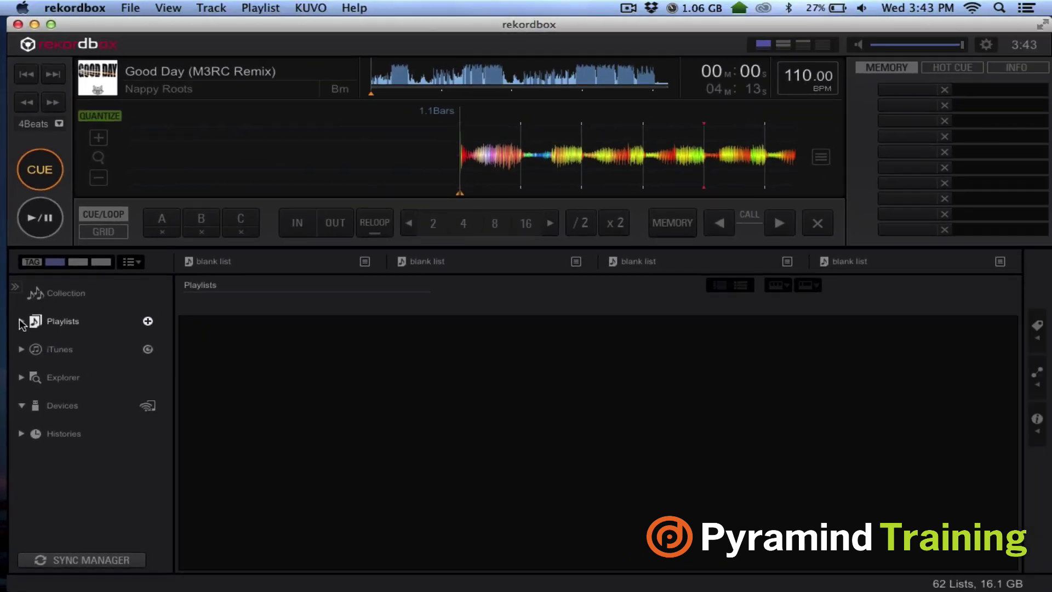
Expand Playlists and open 'Control w/ Datsik', listing its 28 tracks.
click(30, 225)
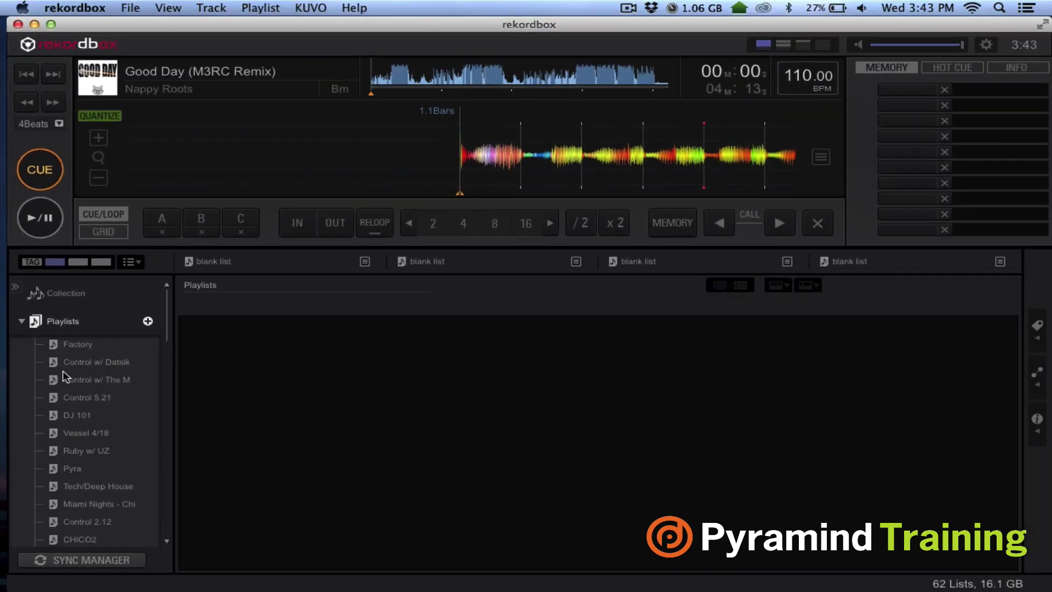
scroll(66, 377, down, 1)
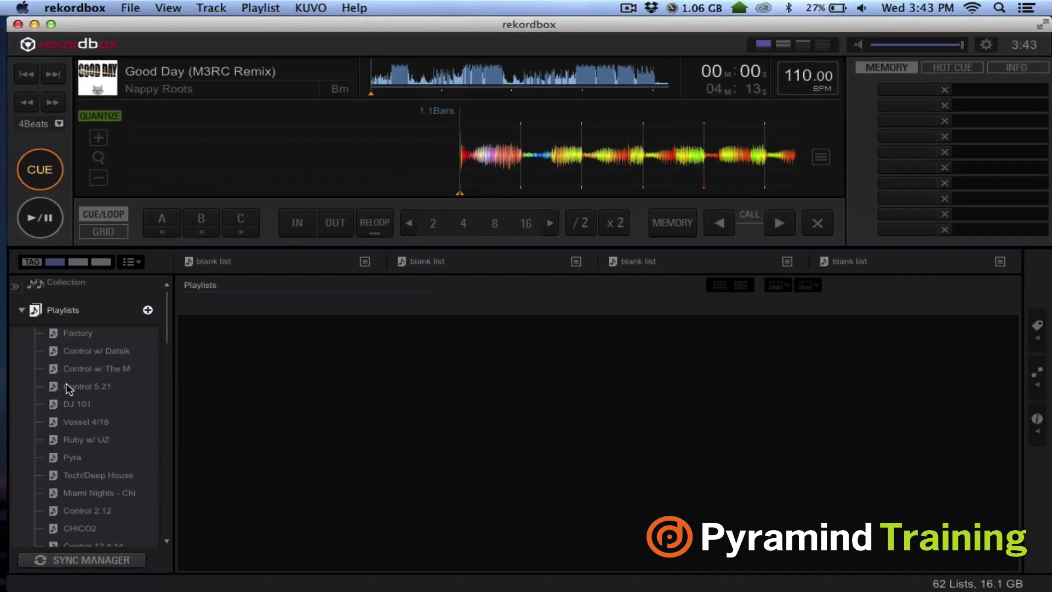
click(96, 353)
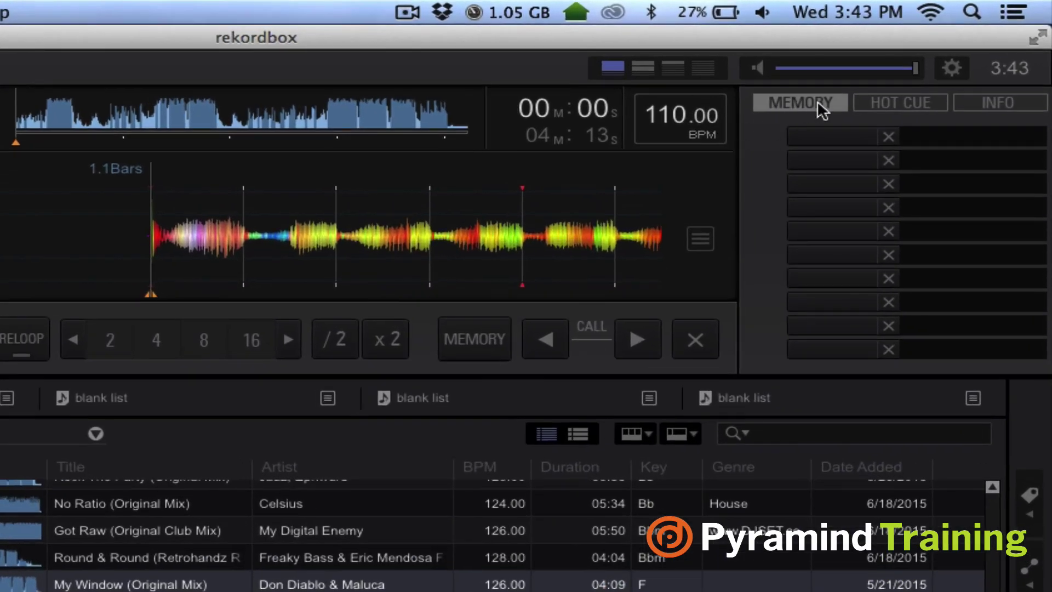
click(885, 104)
click(982, 105)
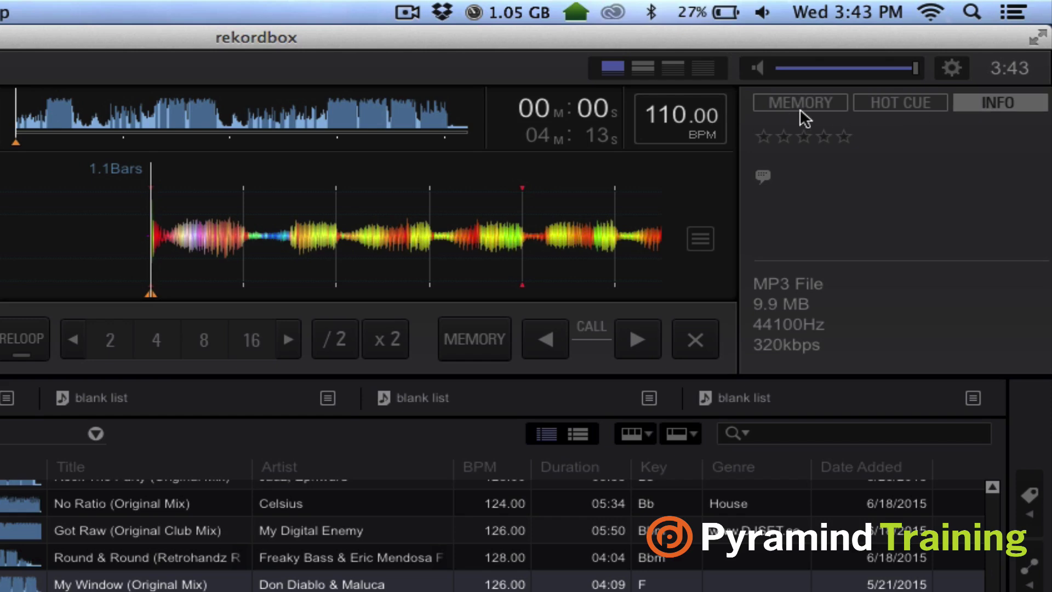
click(800, 107)
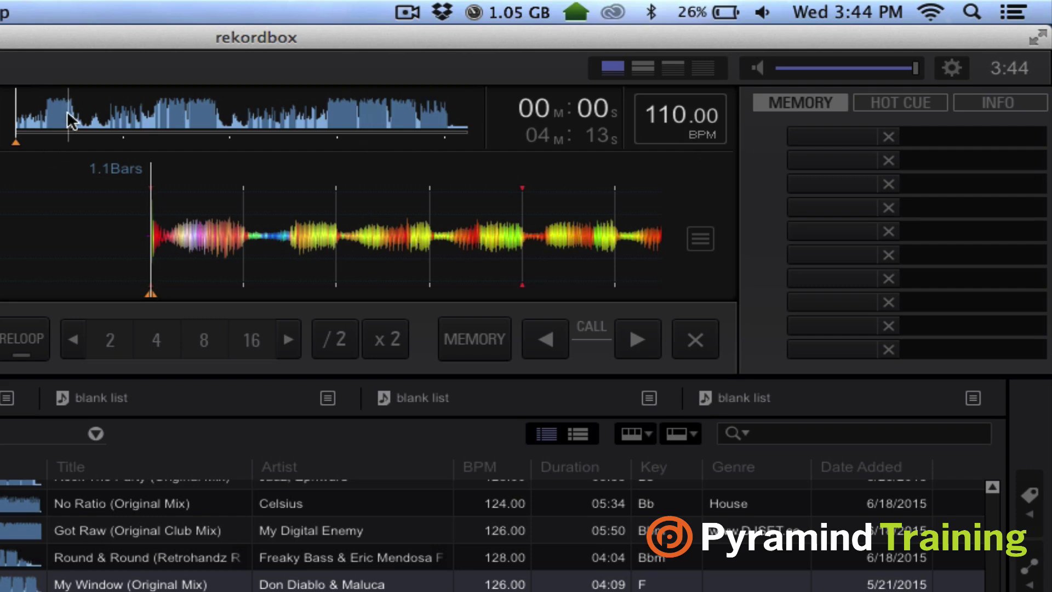
Position Good Day at the drop and store a memory cue at 00:17:479.
click(44, 106)
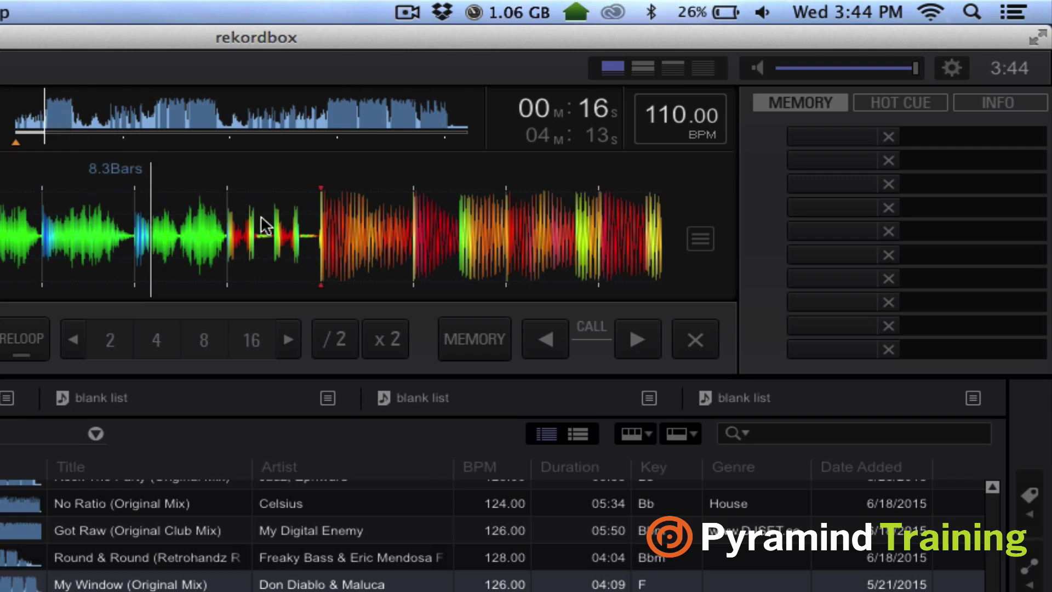
drag(281, 226, 241, 231)
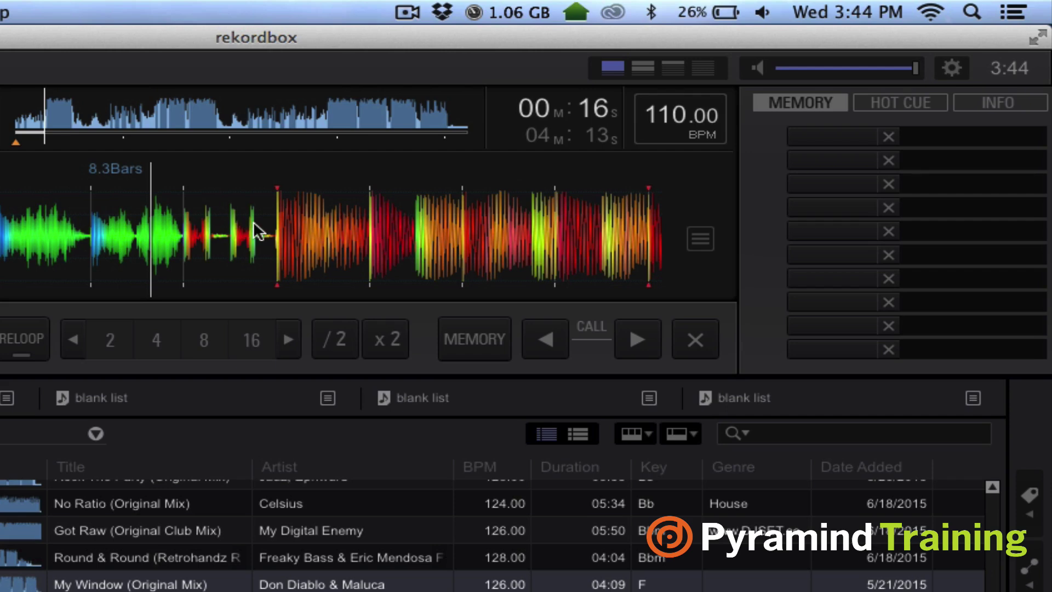
drag(274, 224, 149, 240)
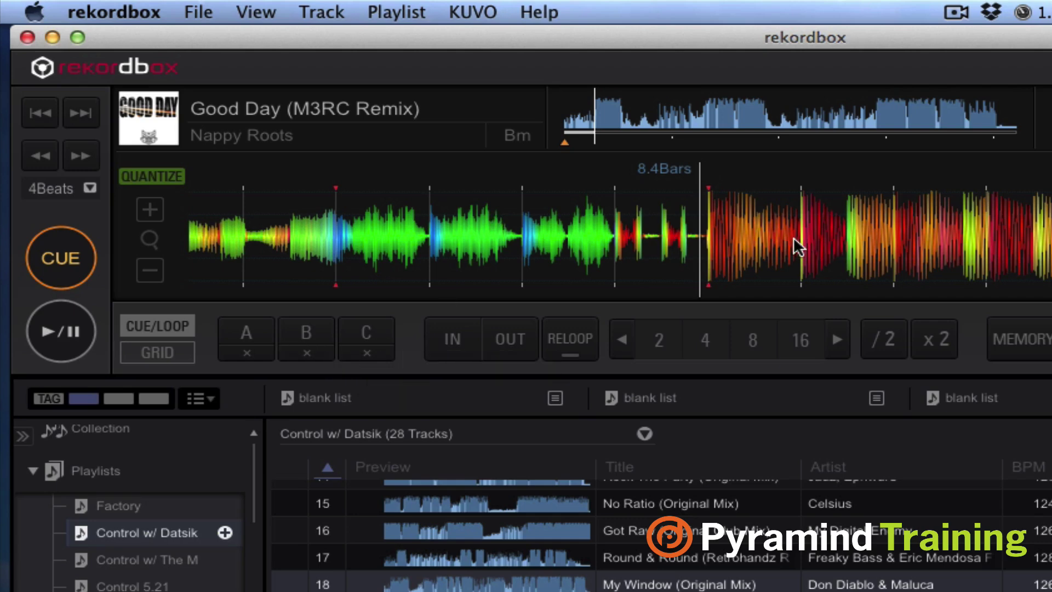
drag(796, 247, 803, 246)
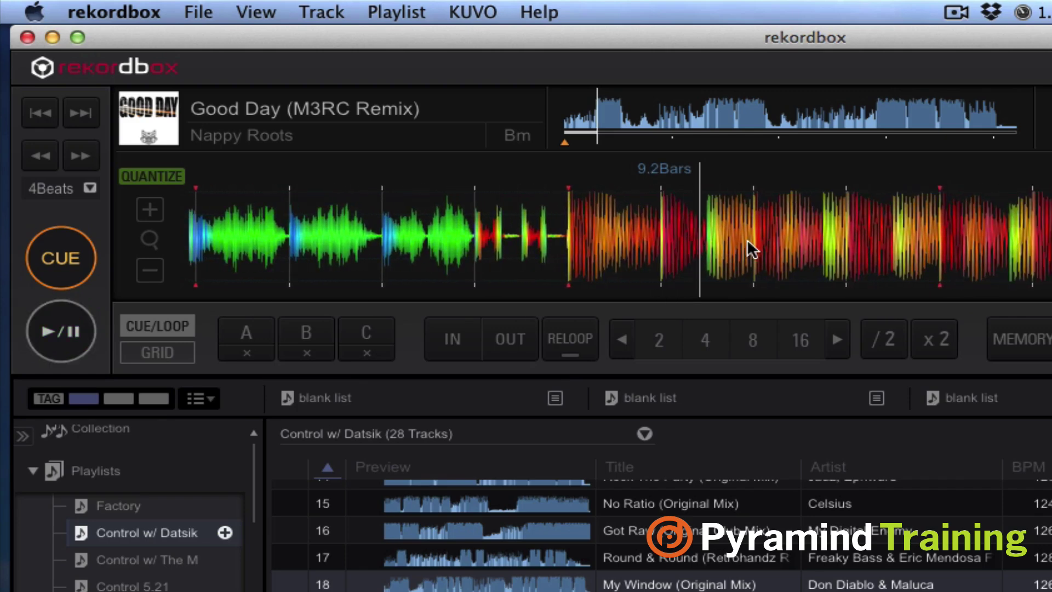
drag(748, 239, 939, 254)
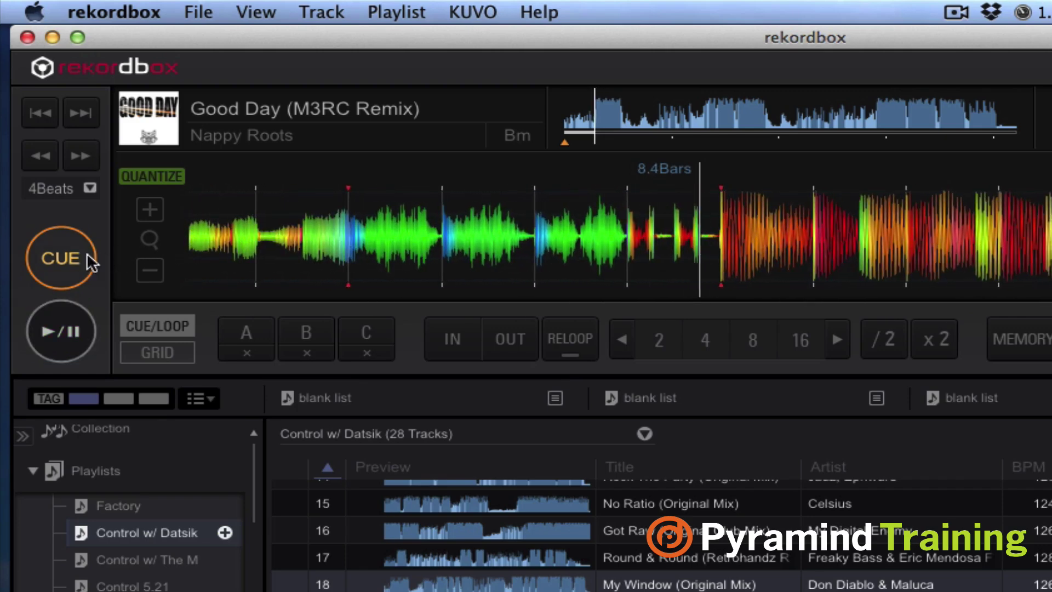
click(61, 258)
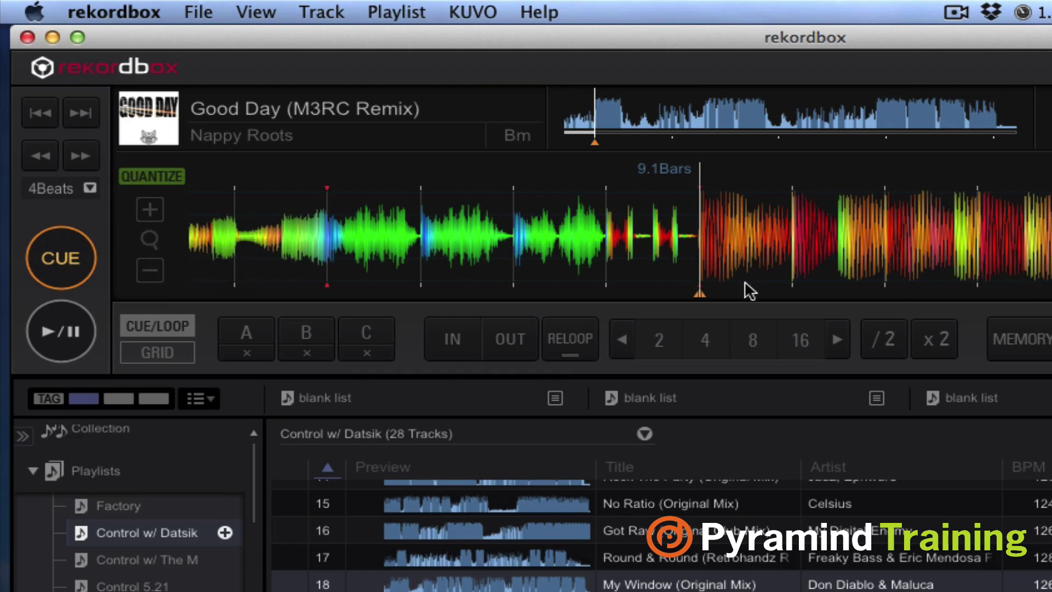
scroll(677, 246, up, 2)
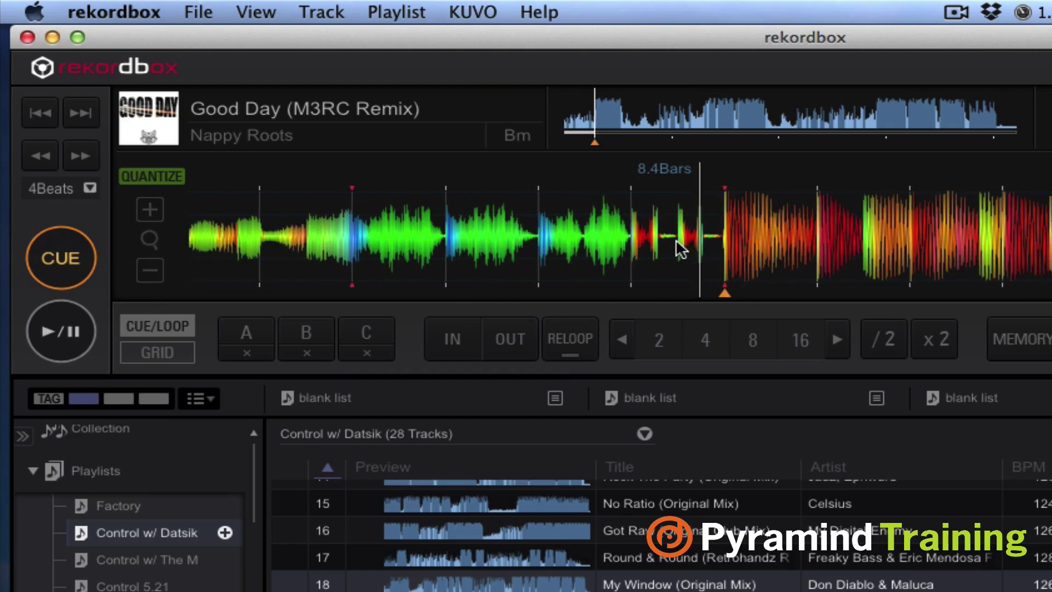
click(57, 255)
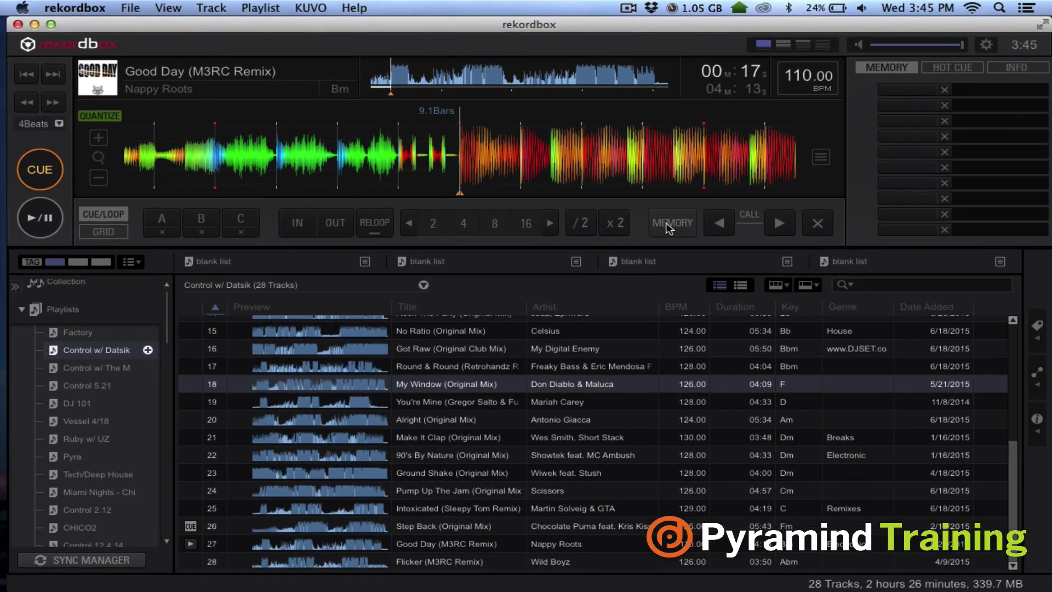
click(1012, 345)
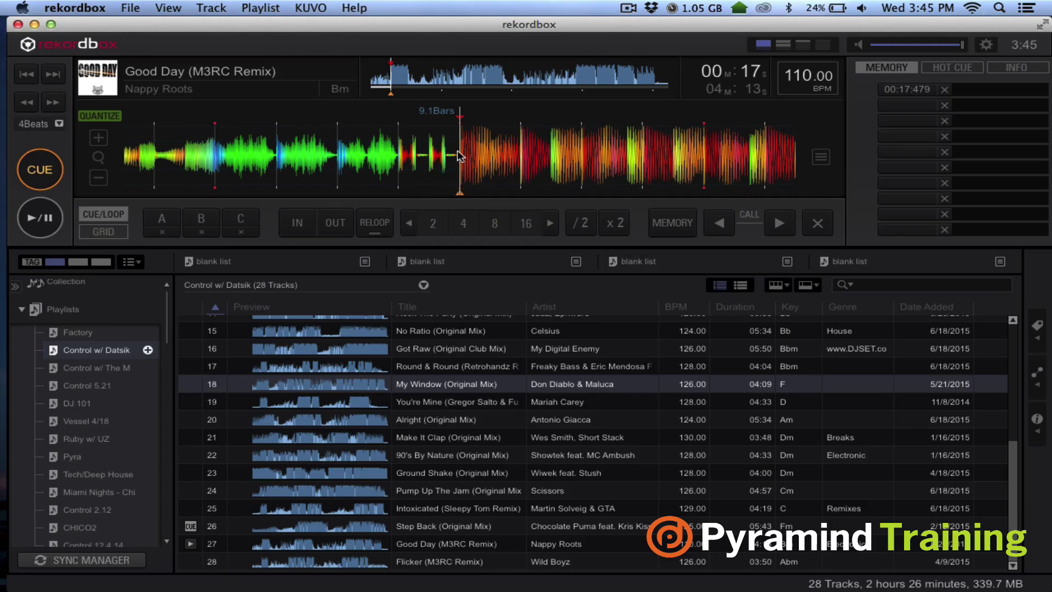
Find the next section start and store it as memory cue 00:34:933.
click(405, 77)
key(space)
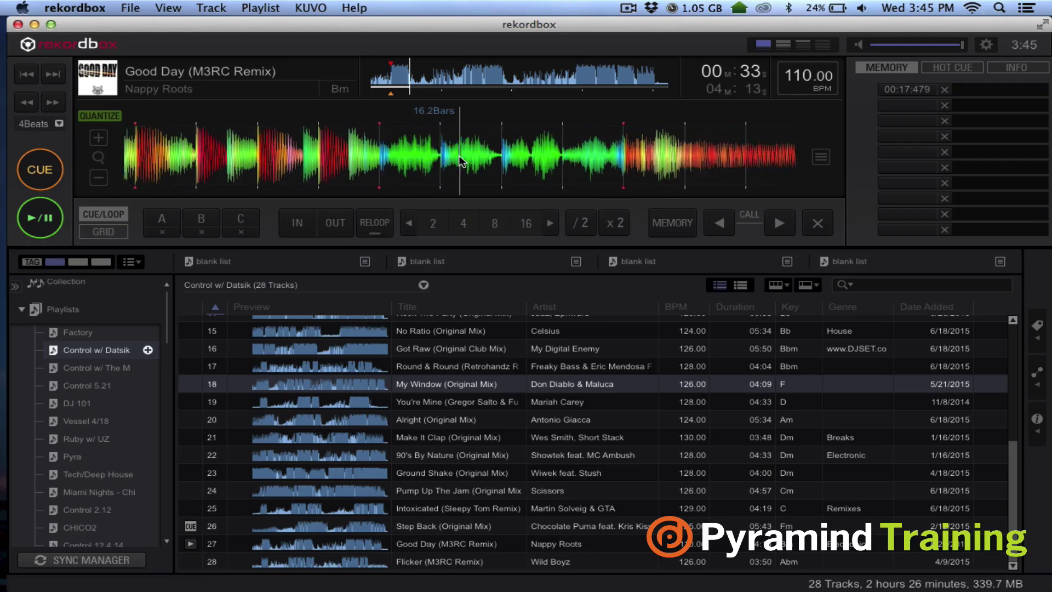
key(space)
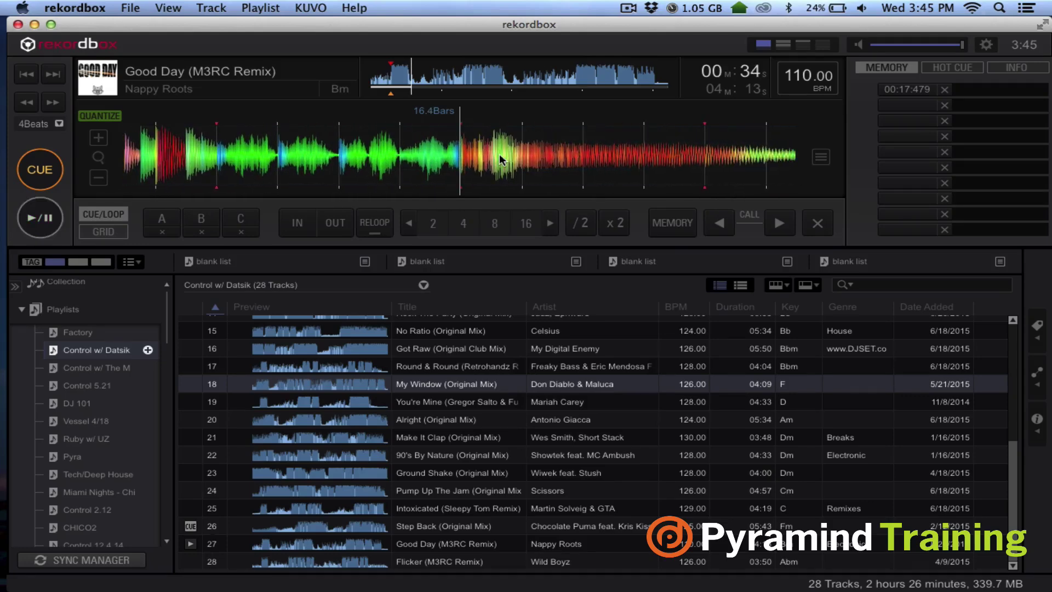
drag(501, 159, 505, 158)
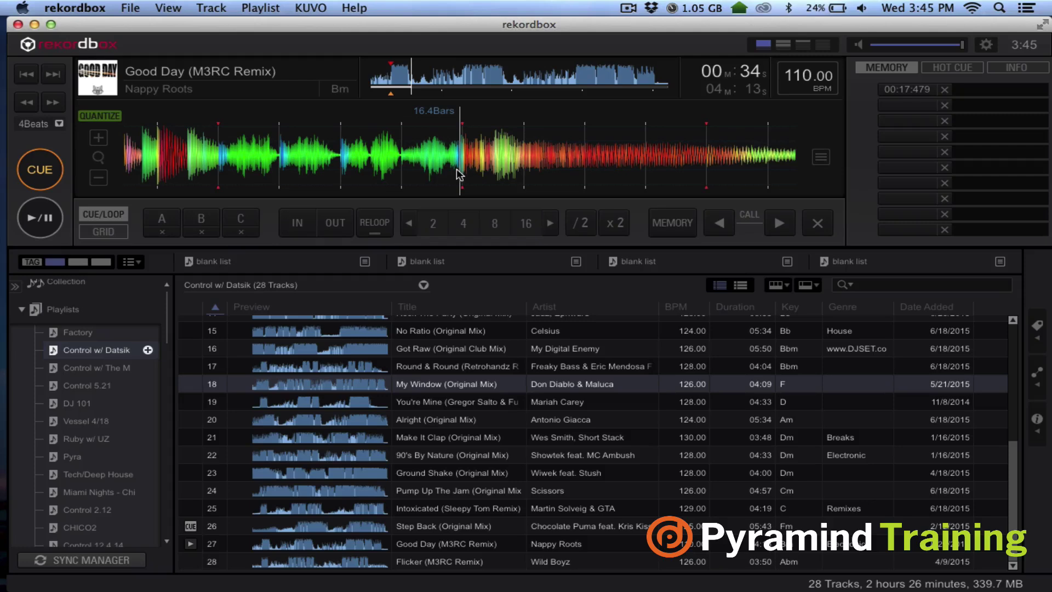
click(58, 171)
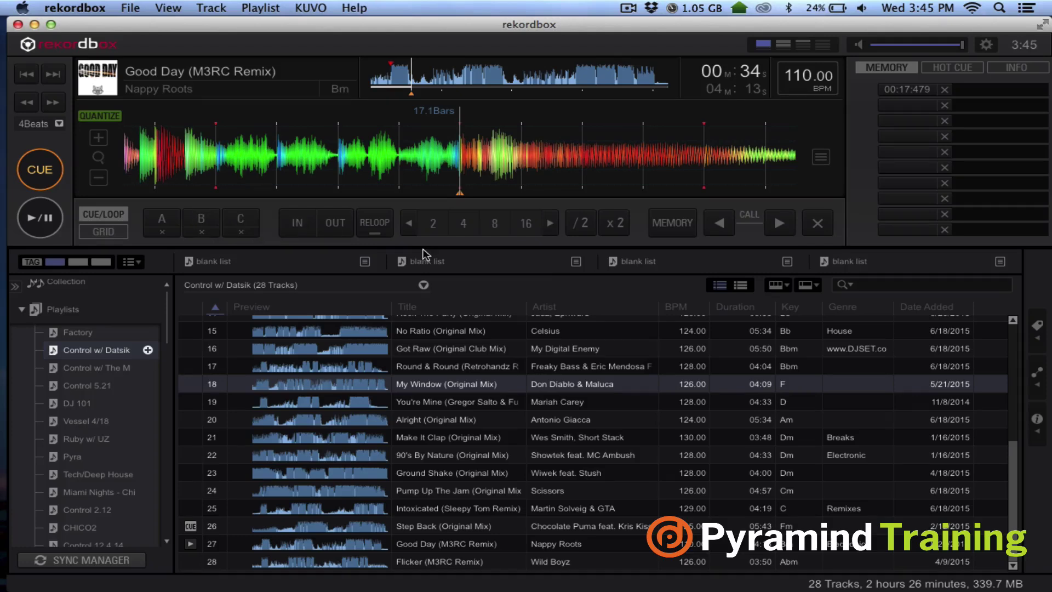
click(672, 224)
Locate the section start after 01:15 and save it as memory cue 01:18:569.
click(459, 70)
key(space)
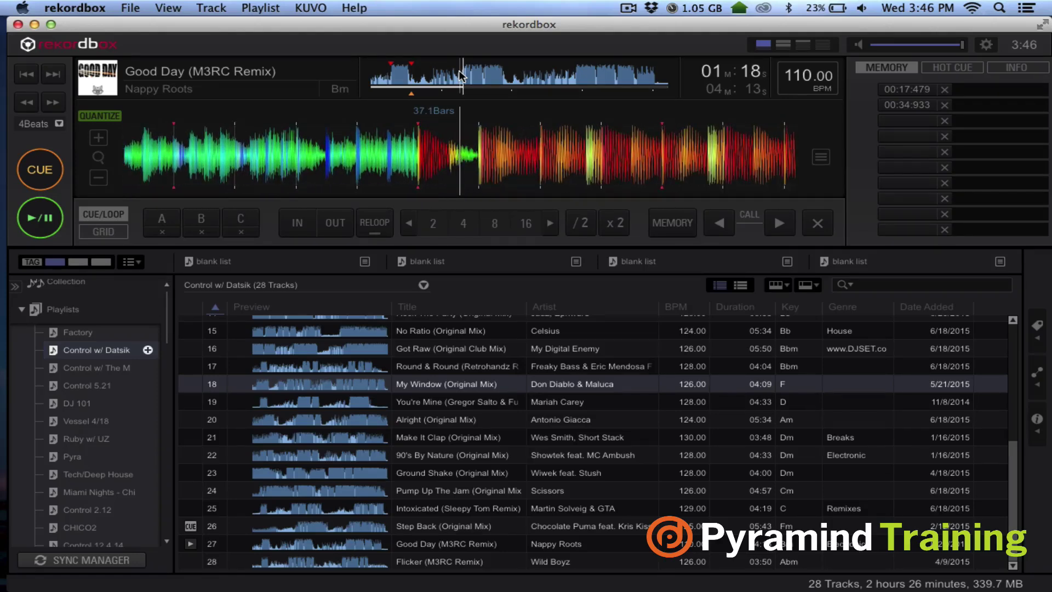
key(space)
drag(422, 160, 491, 158)
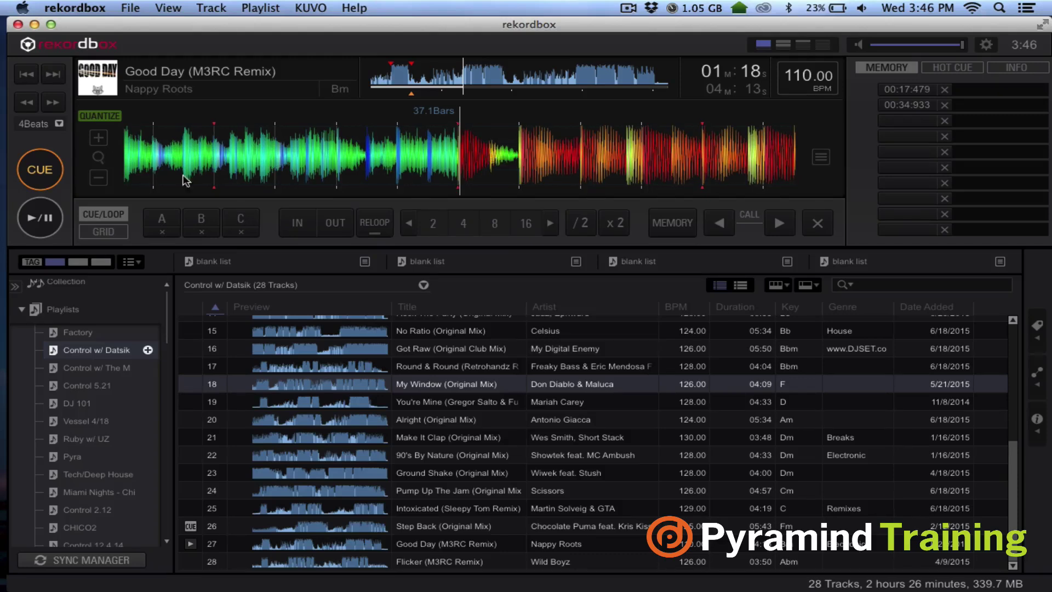
click(39, 170)
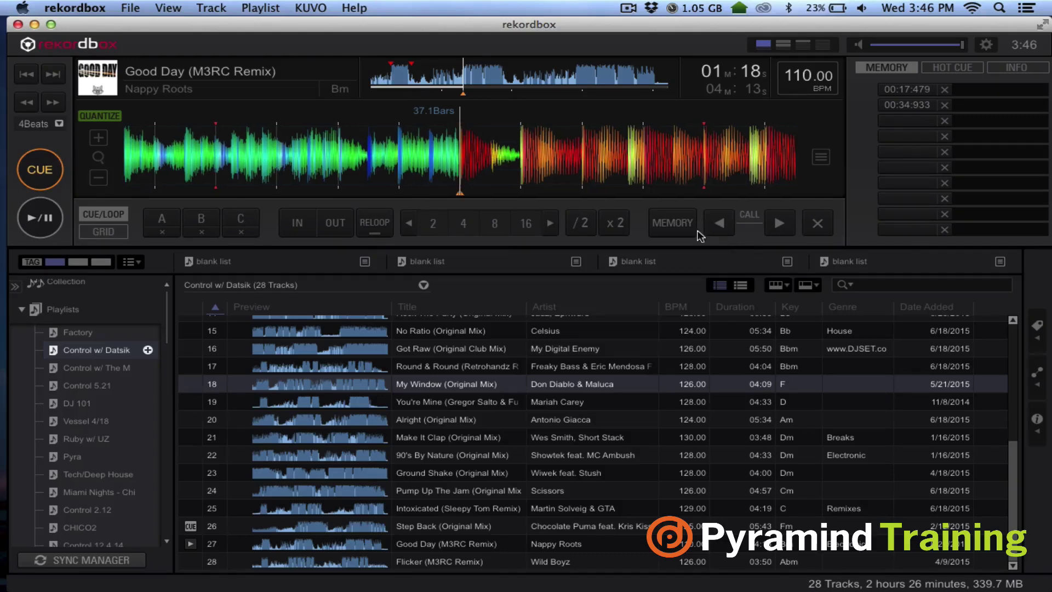
click(674, 225)
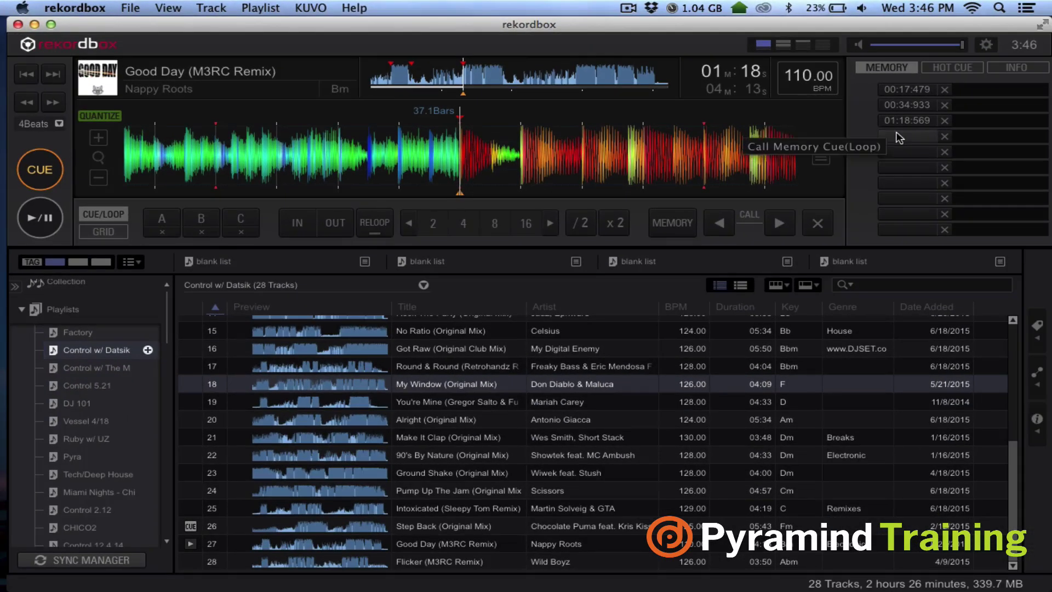
Set a beat-snapped cue at 01:36 and store it as hot cue A.
click(961, 70)
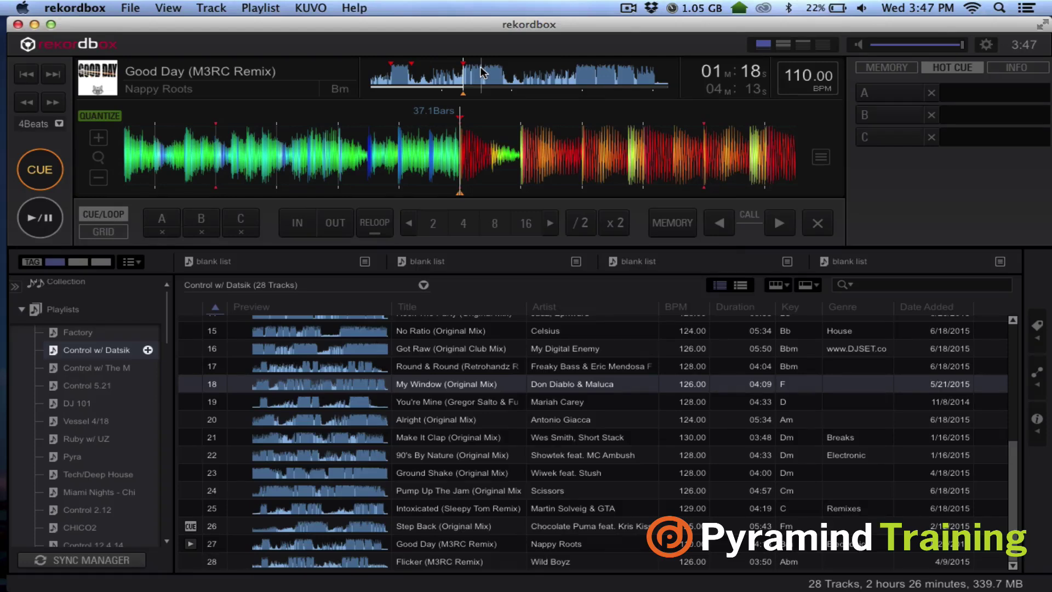
click(480, 67)
key(space)
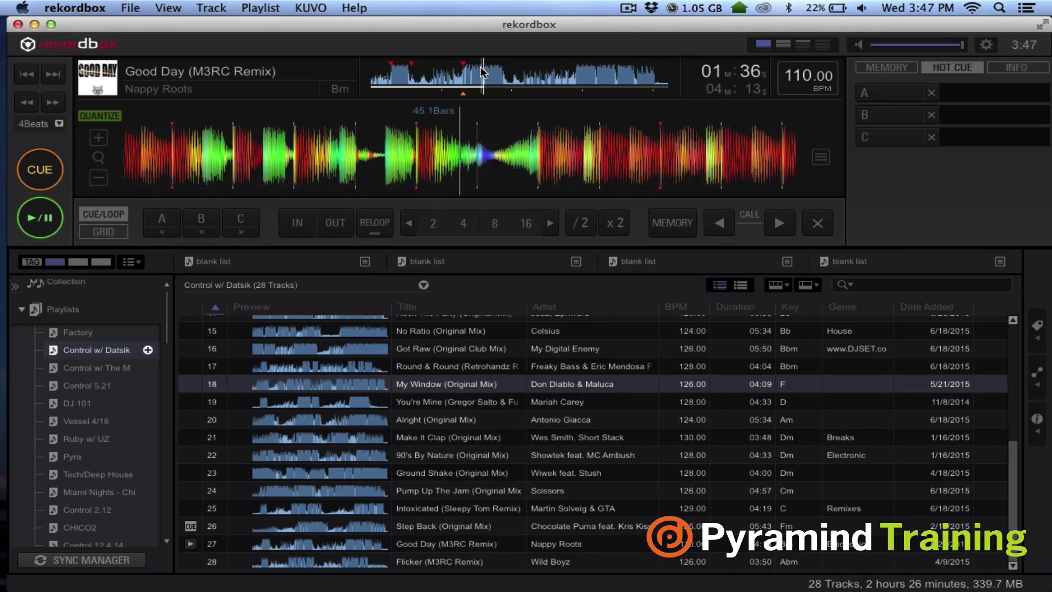
key(space)
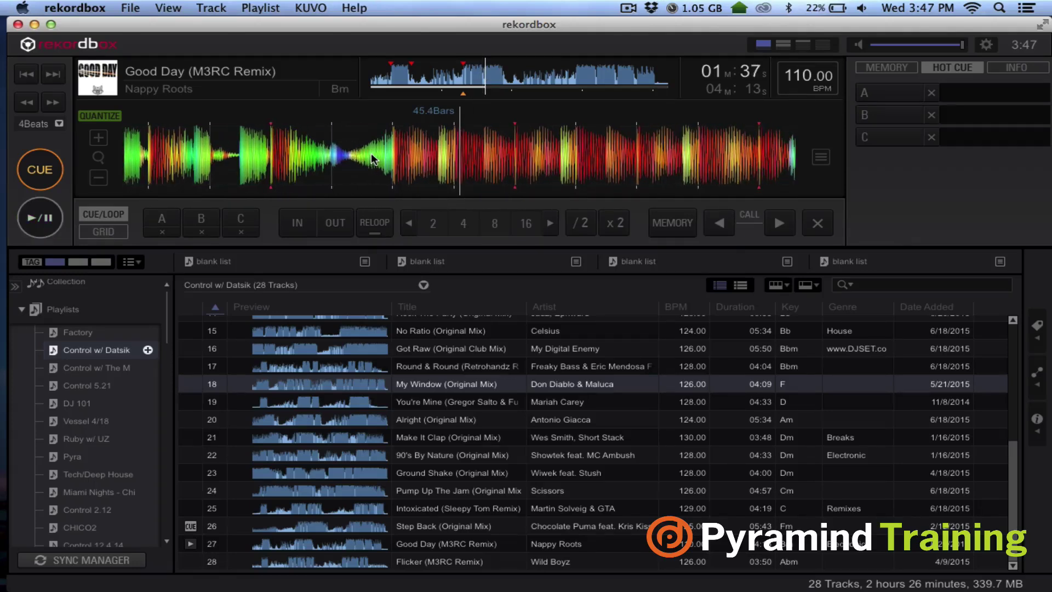
drag(373, 159, 568, 149)
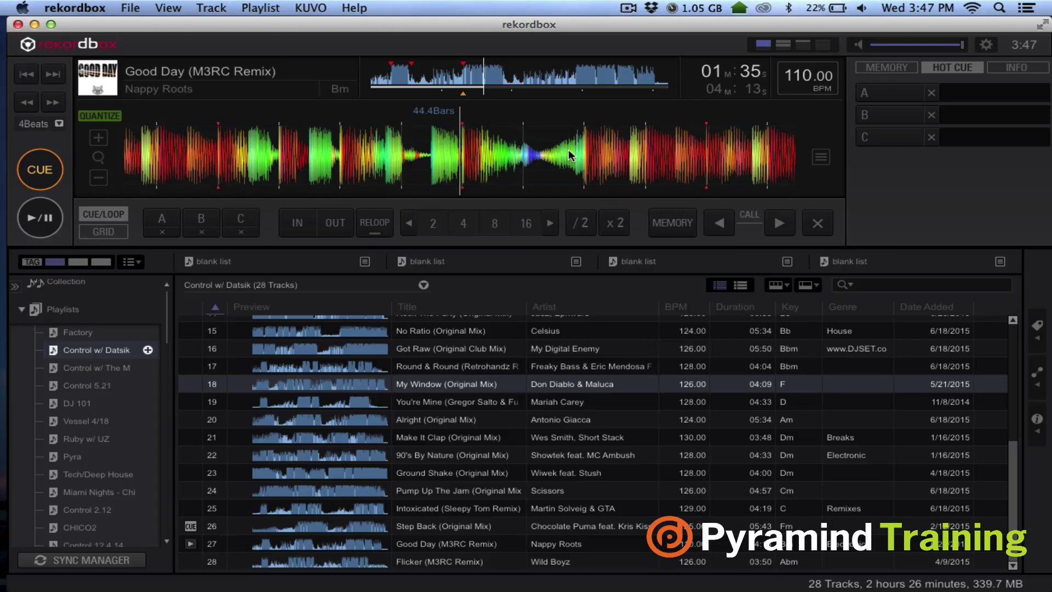
click(39, 184)
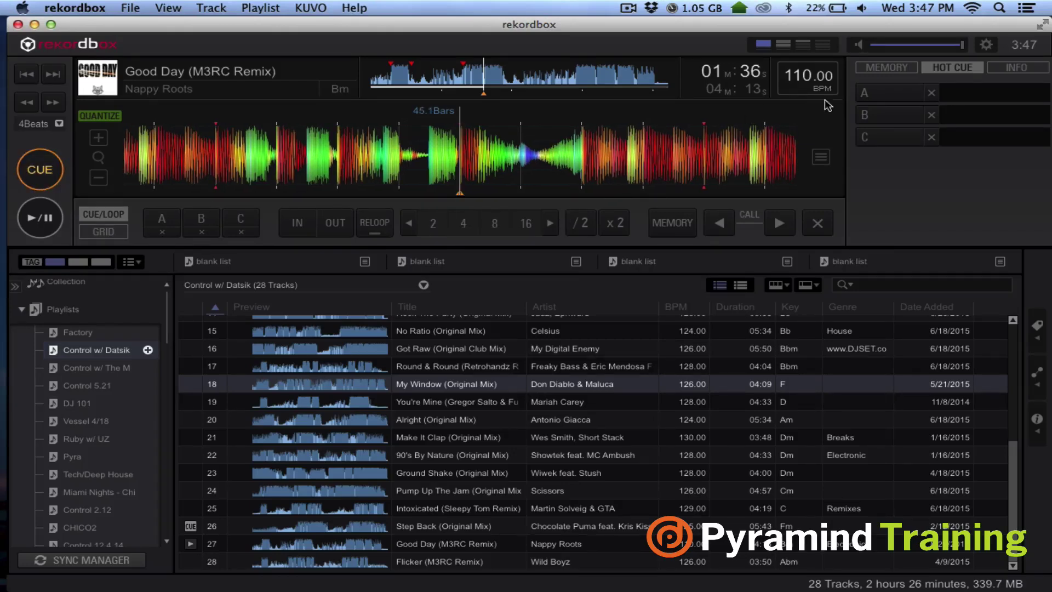
click(883, 101)
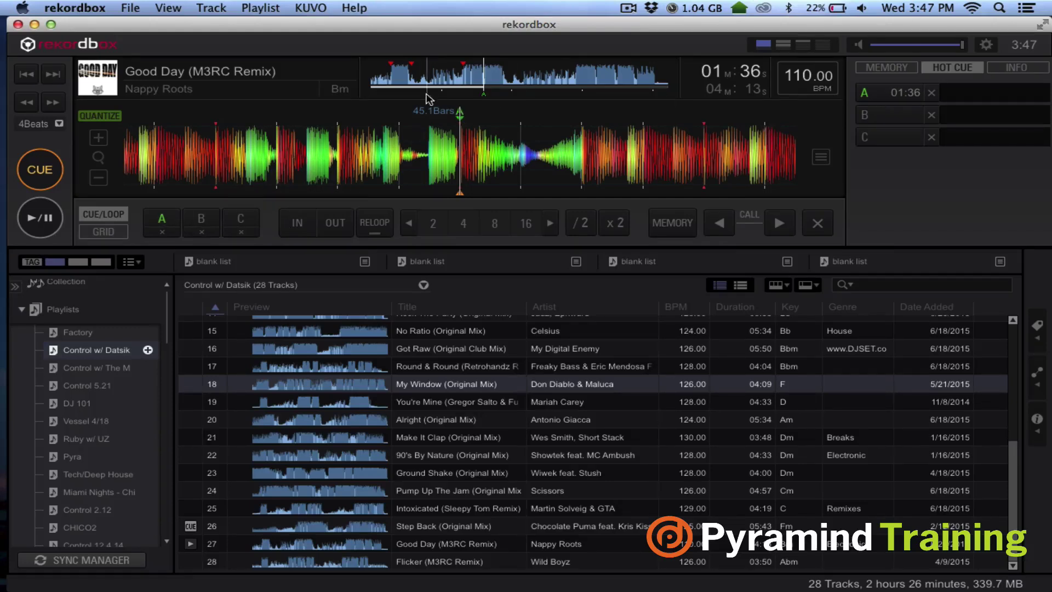
Play from about 01:57, then trigger hot cue A to confirm it jumps back to 01:36.
click(508, 75)
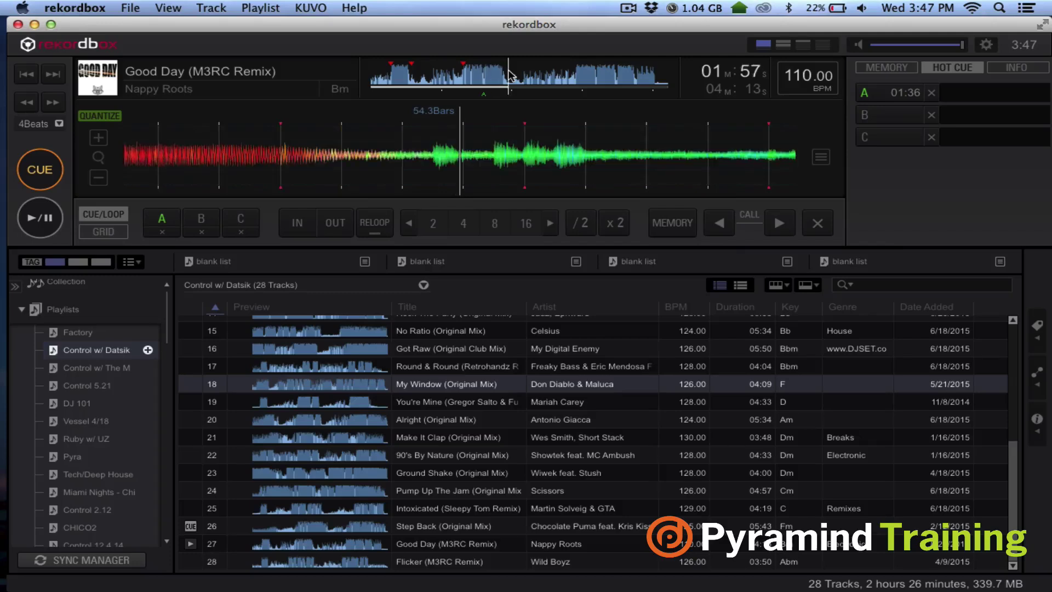
key(space)
click(886, 99)
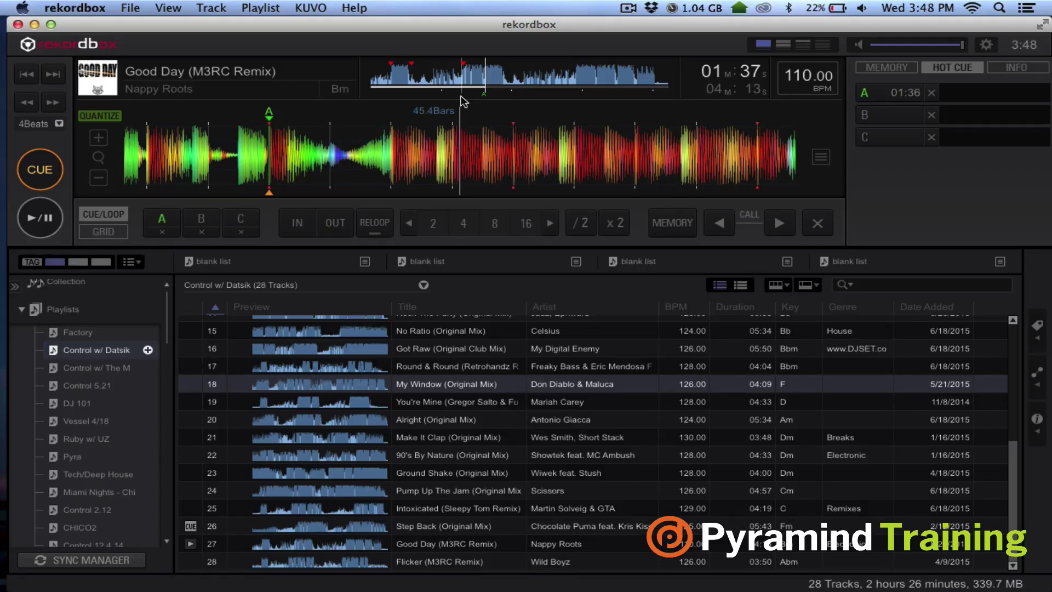
click(628, 8)
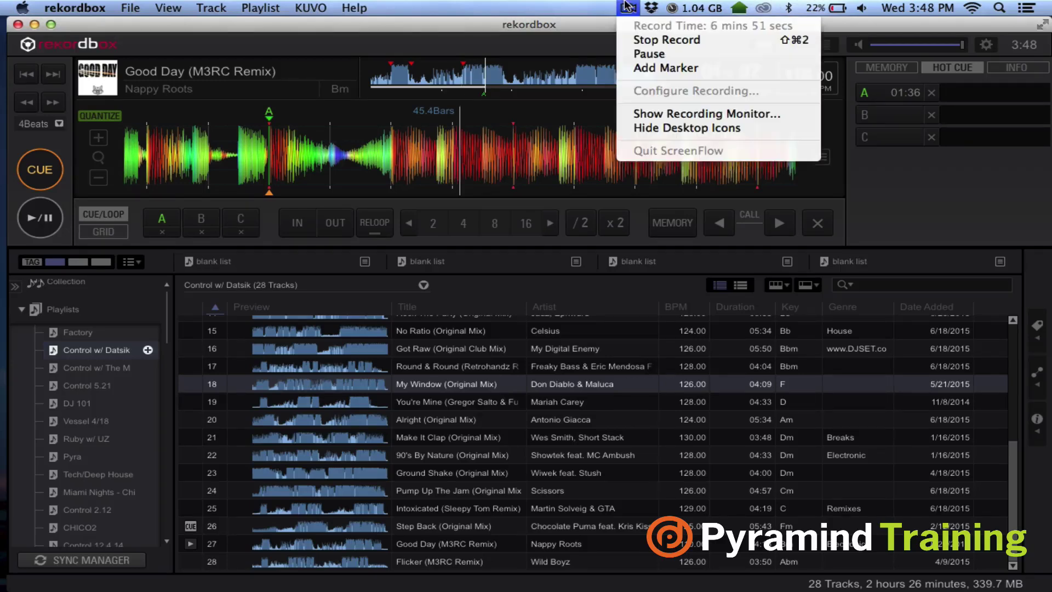
click(584, 34)
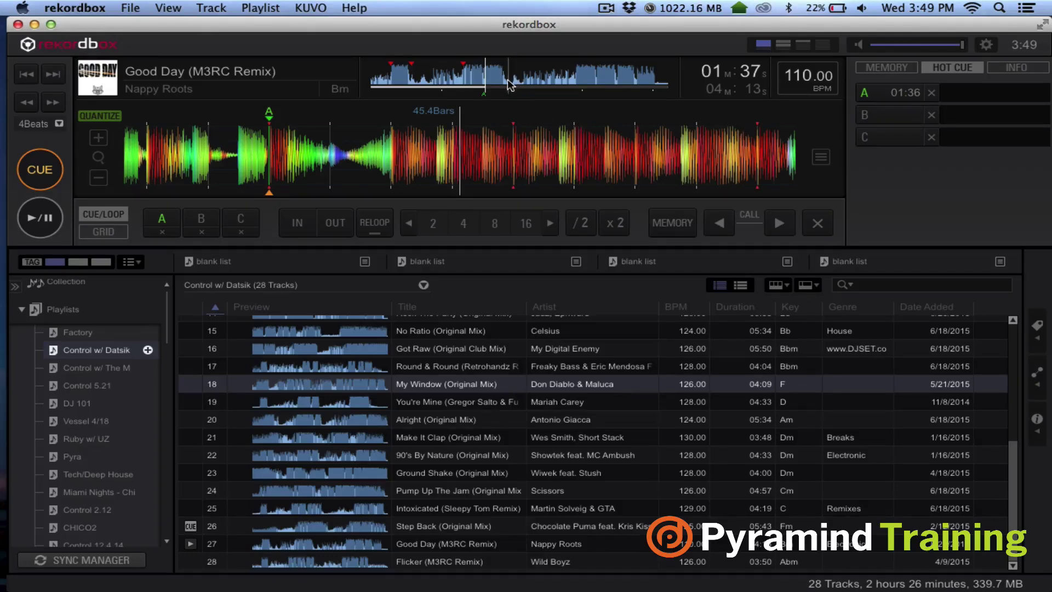
Scrub to 02:54, set a 4-beat loop there, store it as hot cue B, and exit the loop.
click(575, 73)
key(space)
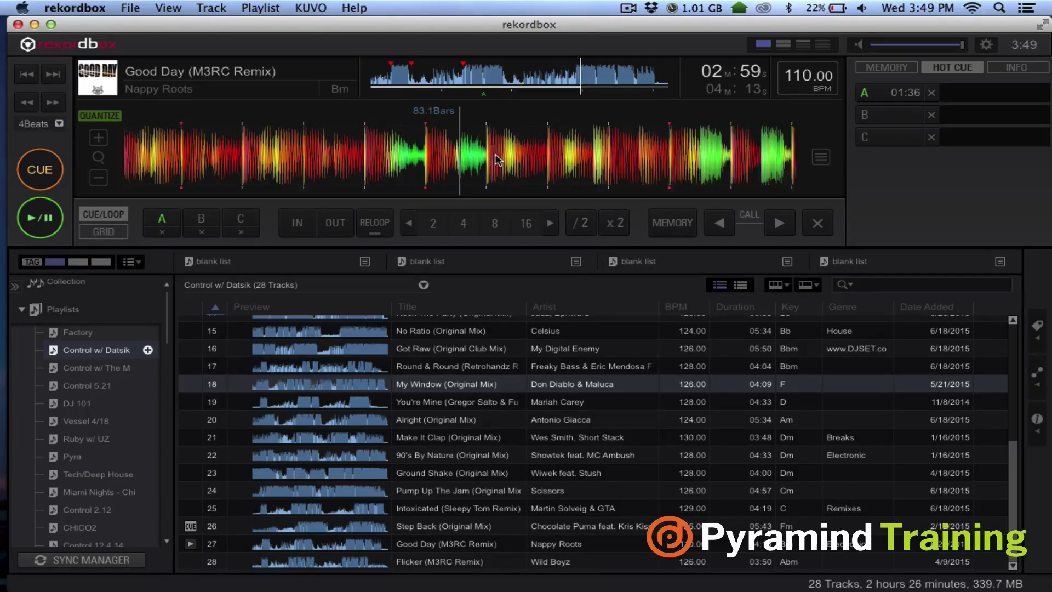
key(space)
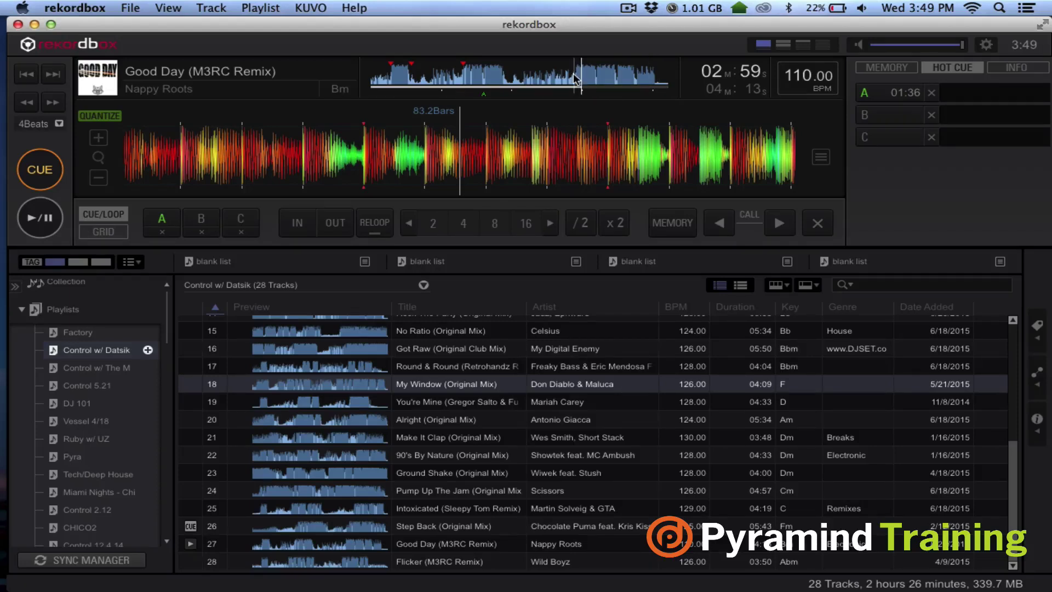
click(574, 78)
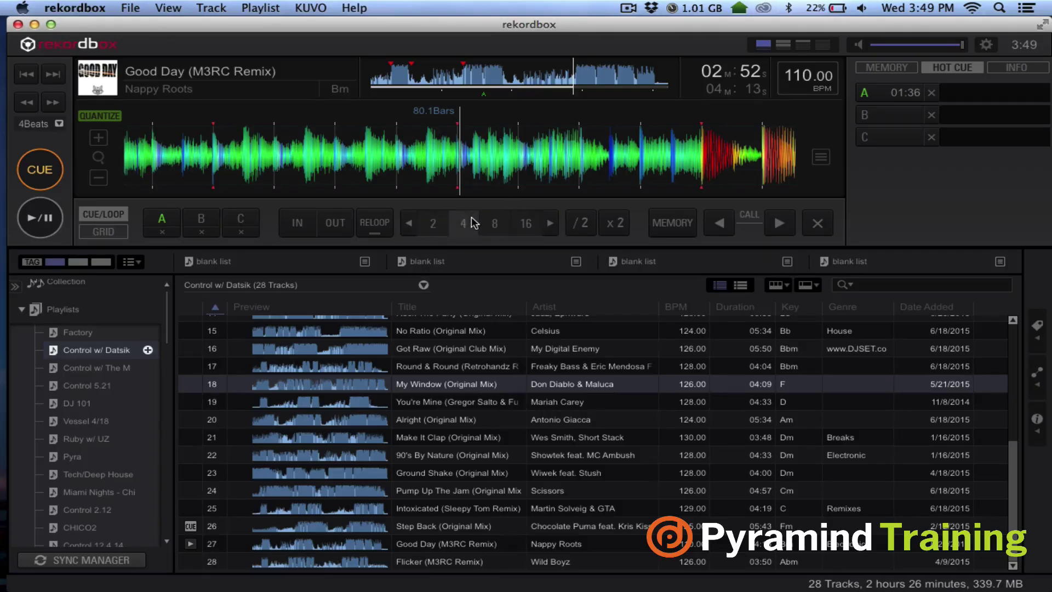
key(space)
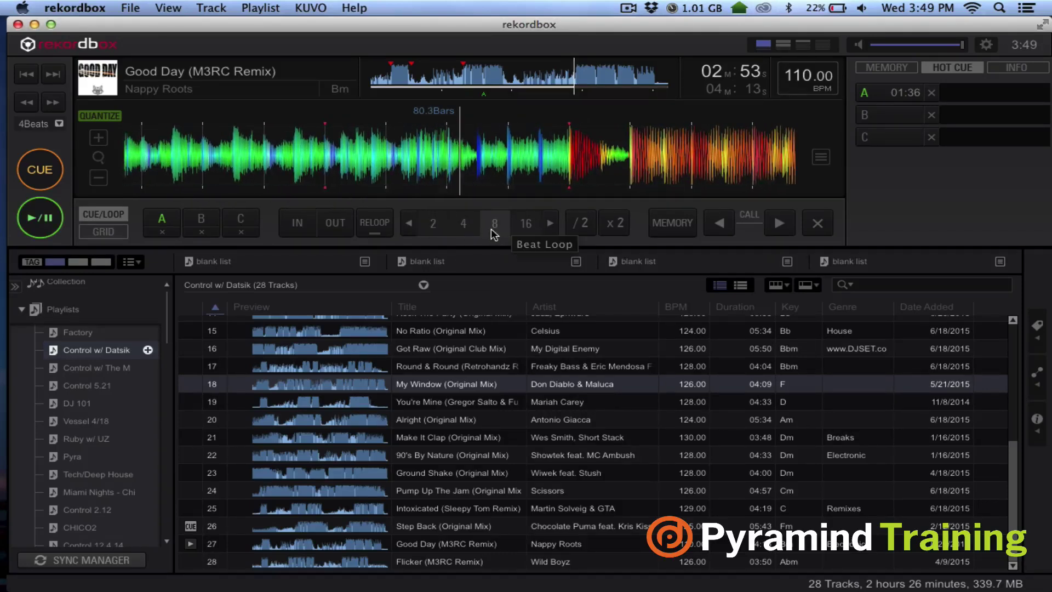
key(space)
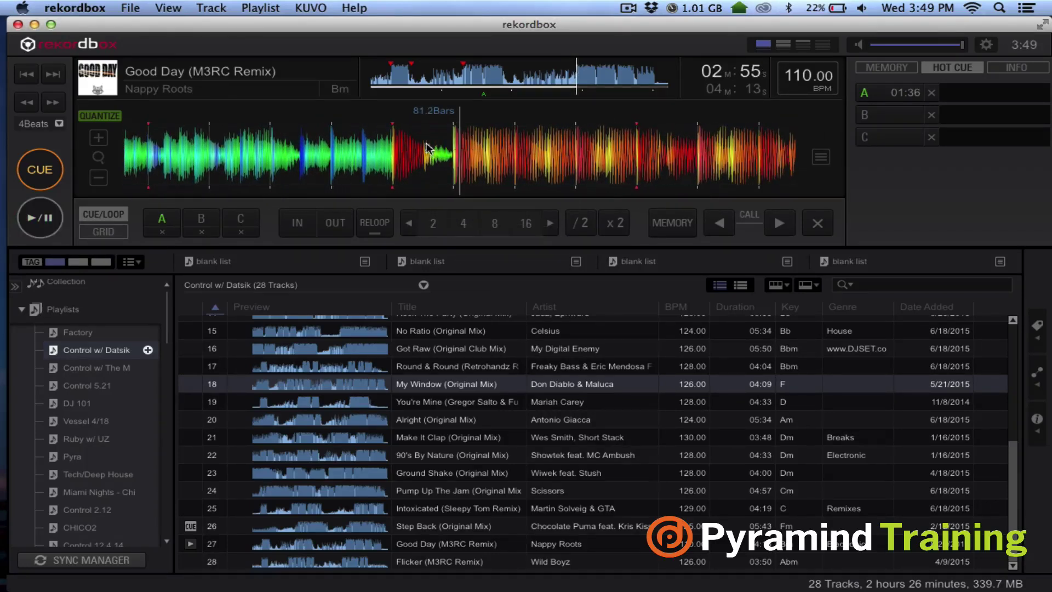
drag(418, 154, 485, 161)
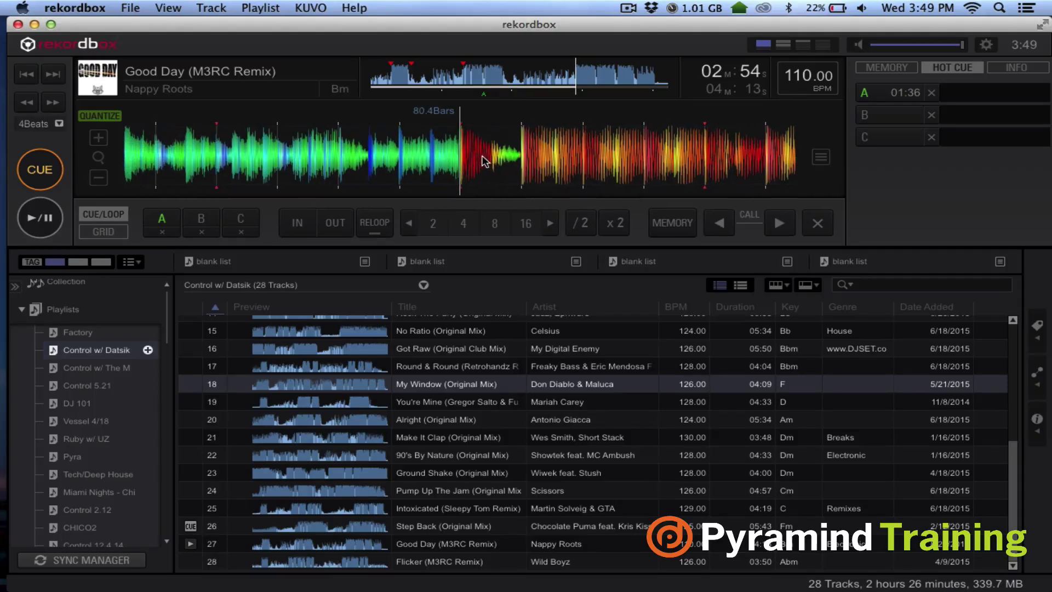
click(464, 228)
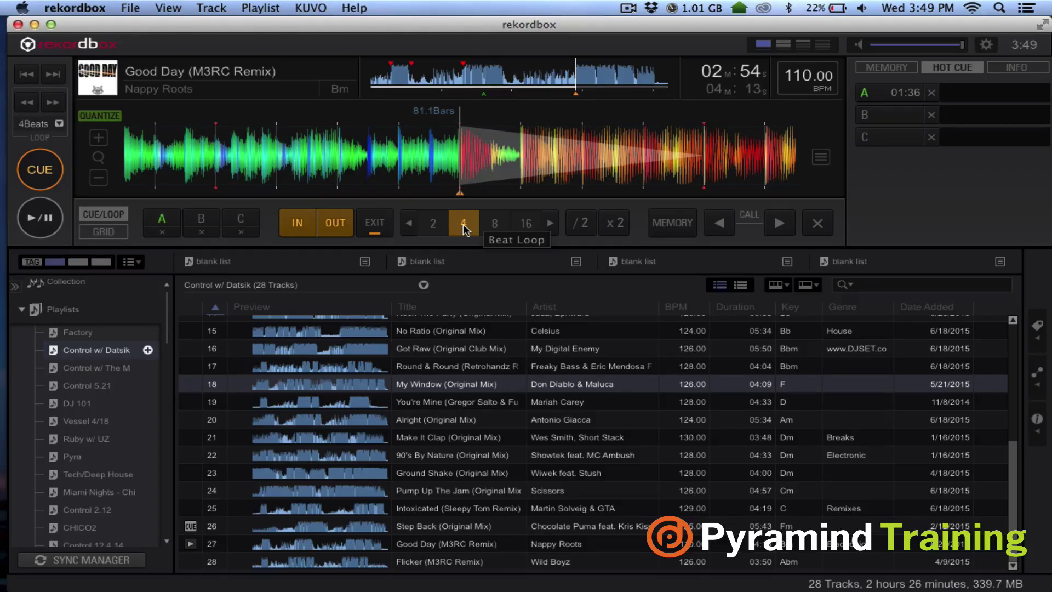
key(space)
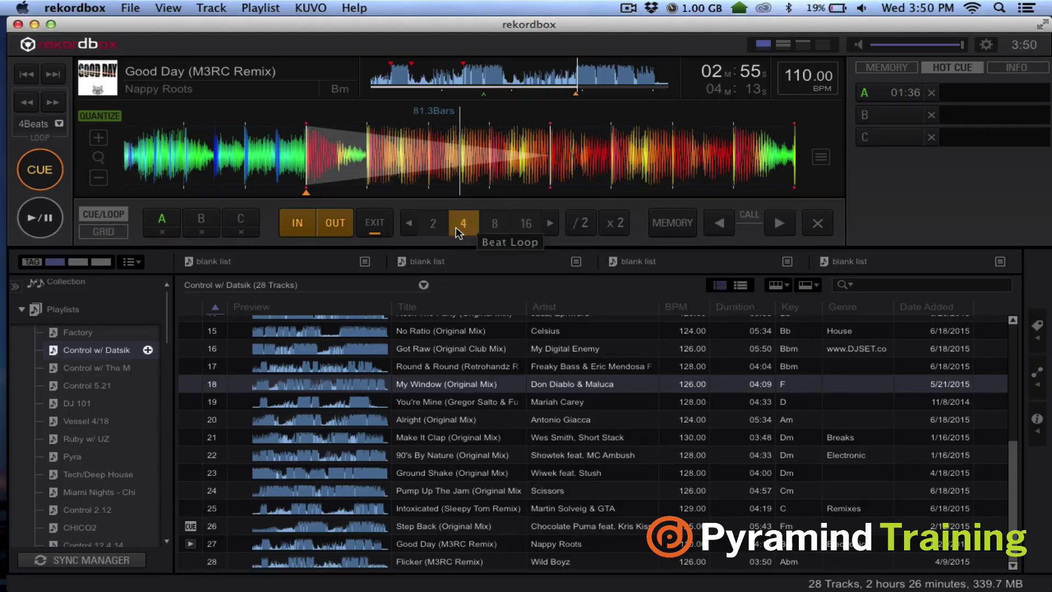
click(207, 221)
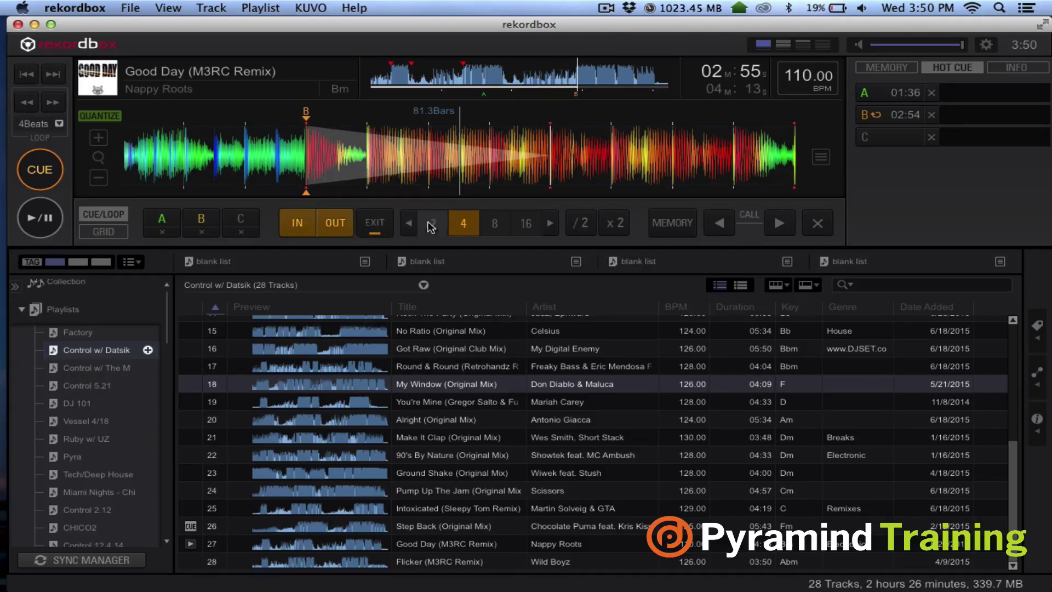
click(464, 223)
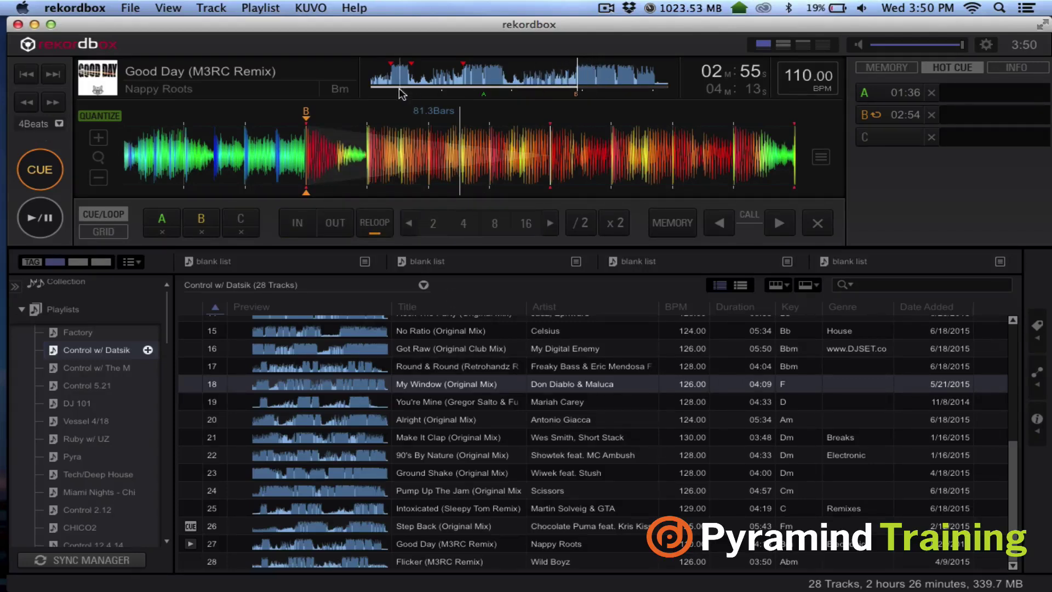
Play from 02:08, set an 8-beat loop at 02:10 as hot cue C, and show the memory cue list.
click(522, 76)
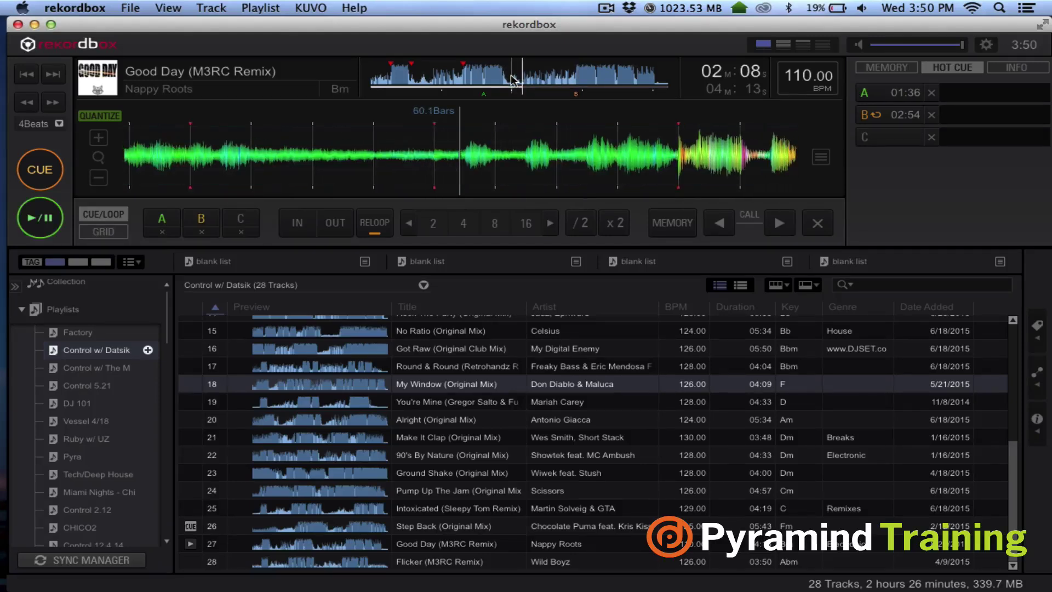
key(space)
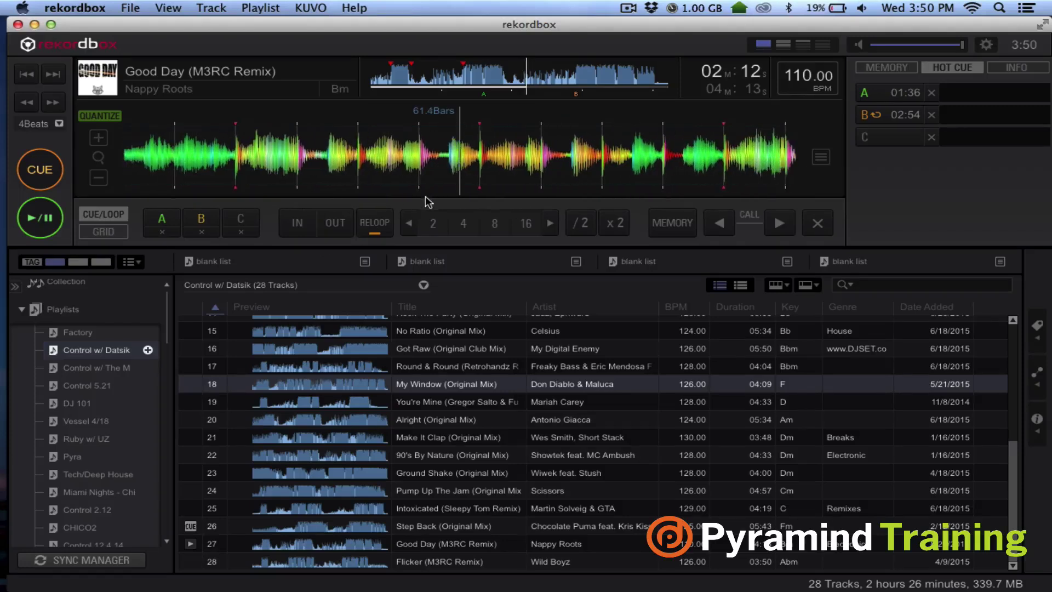
click(521, 75)
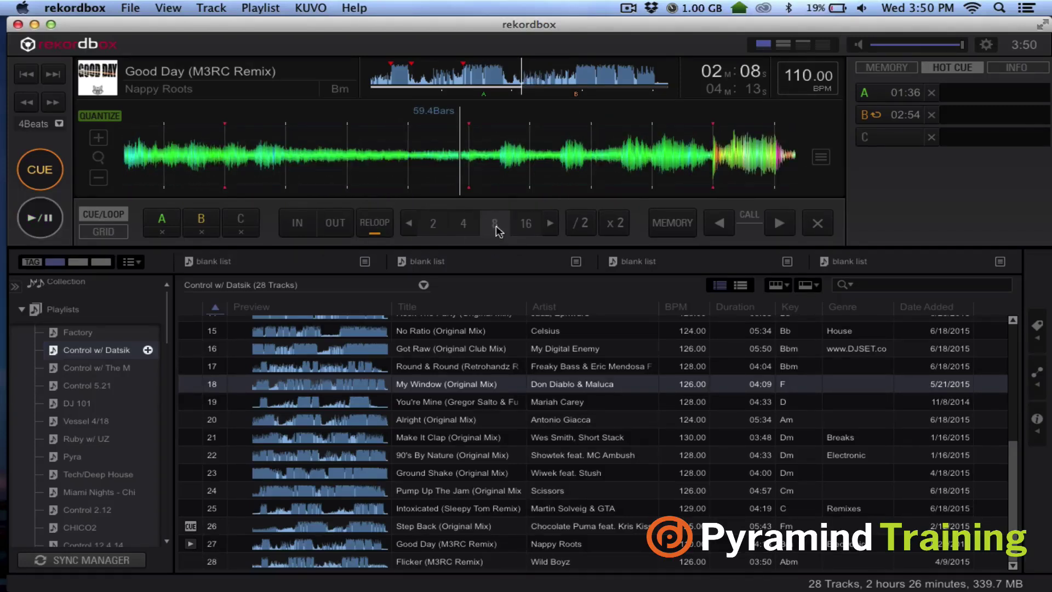
key(space)
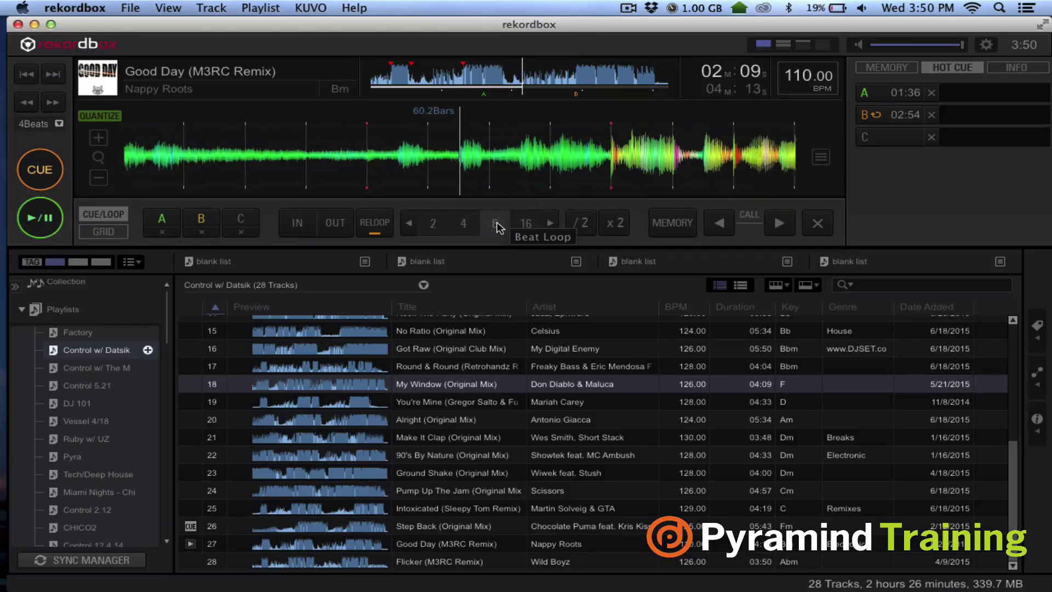
click(496, 226)
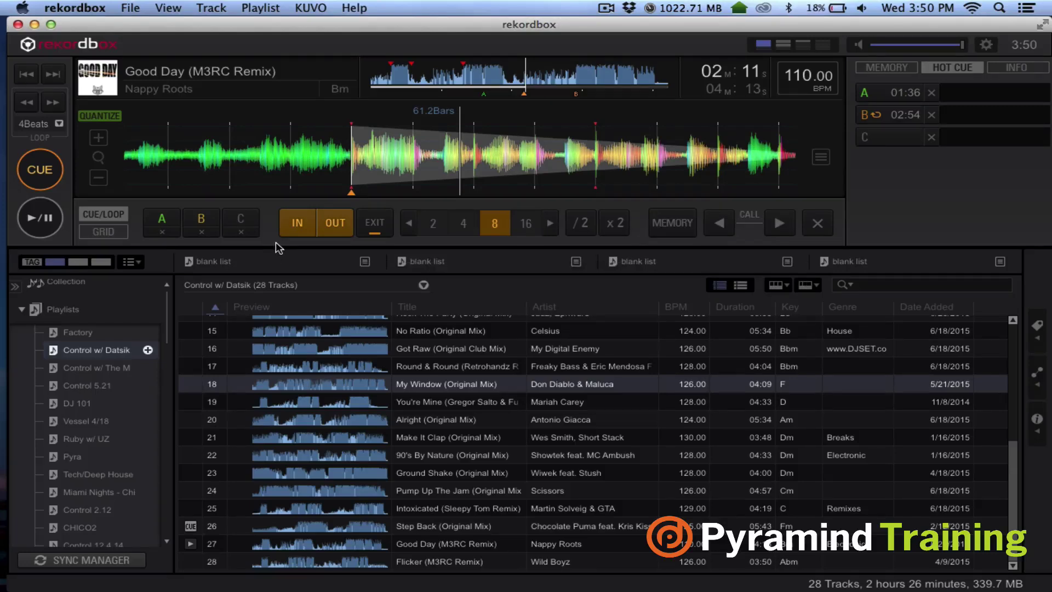
click(248, 224)
click(880, 69)
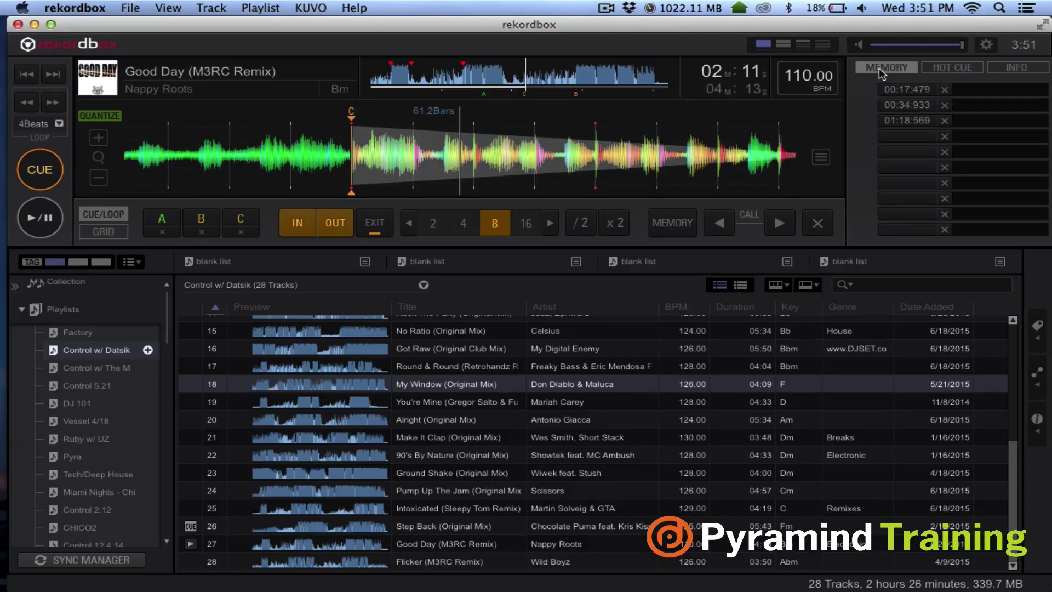
Show the hot cue list (A 01:36, B 02:54, C 02:10) and select Good Day in the playlist.
click(936, 69)
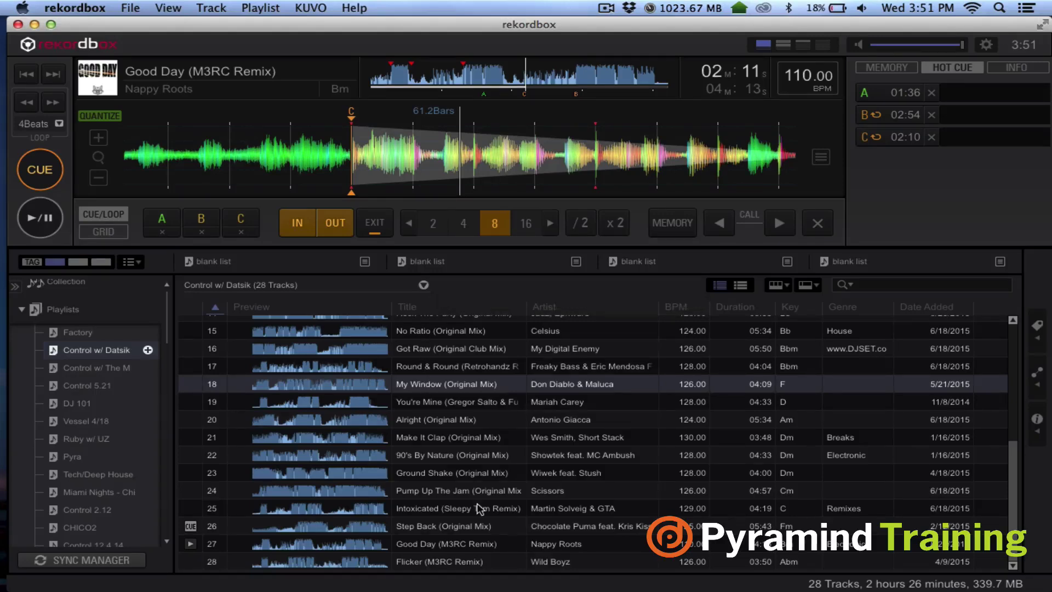
click(469, 543)
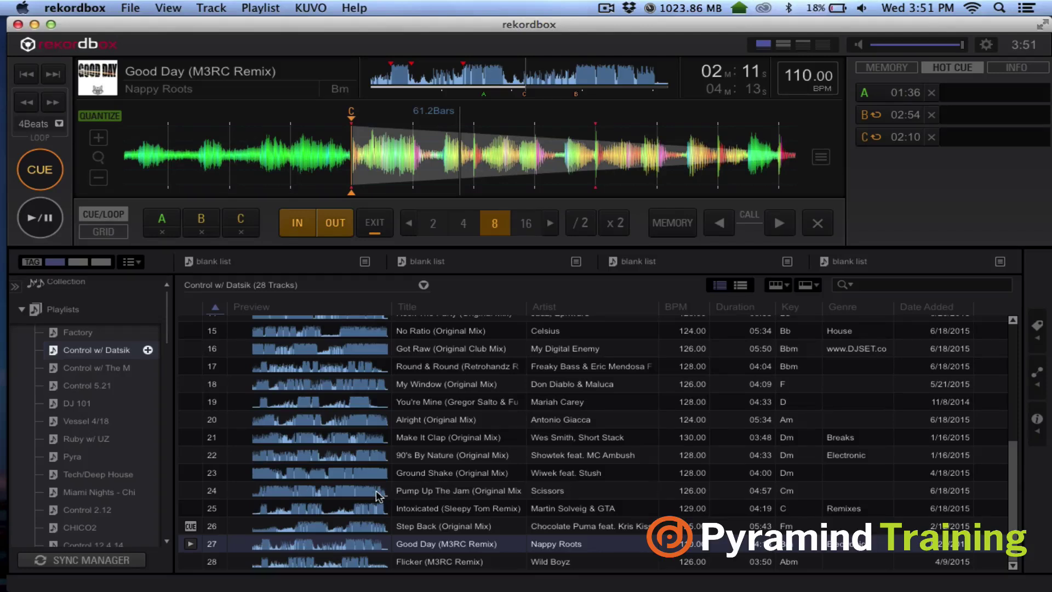
right_click(106, 354)
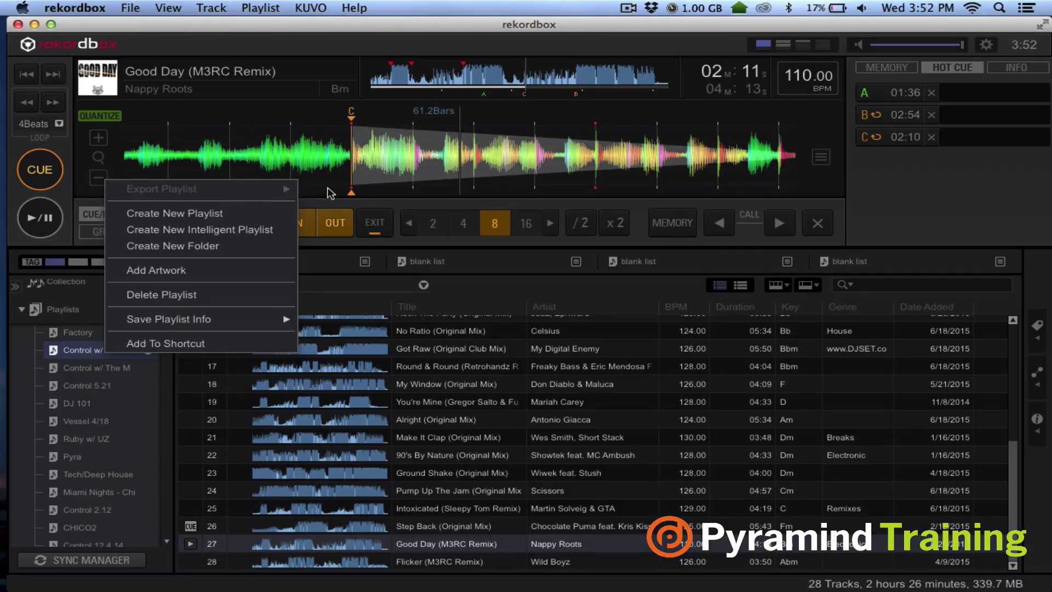
click(518, 276)
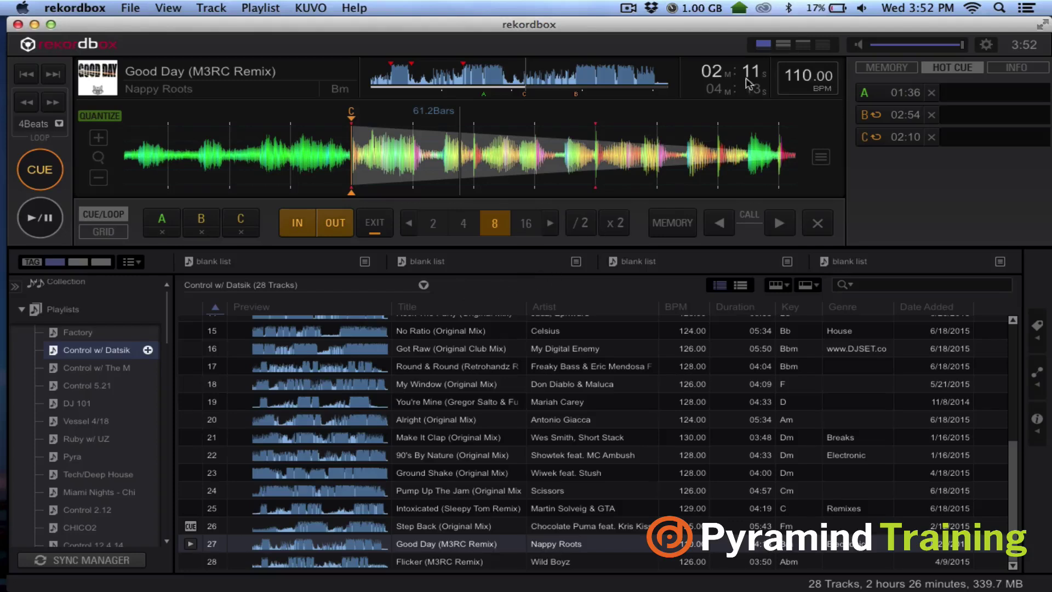
click(628, 7)
click(566, 284)
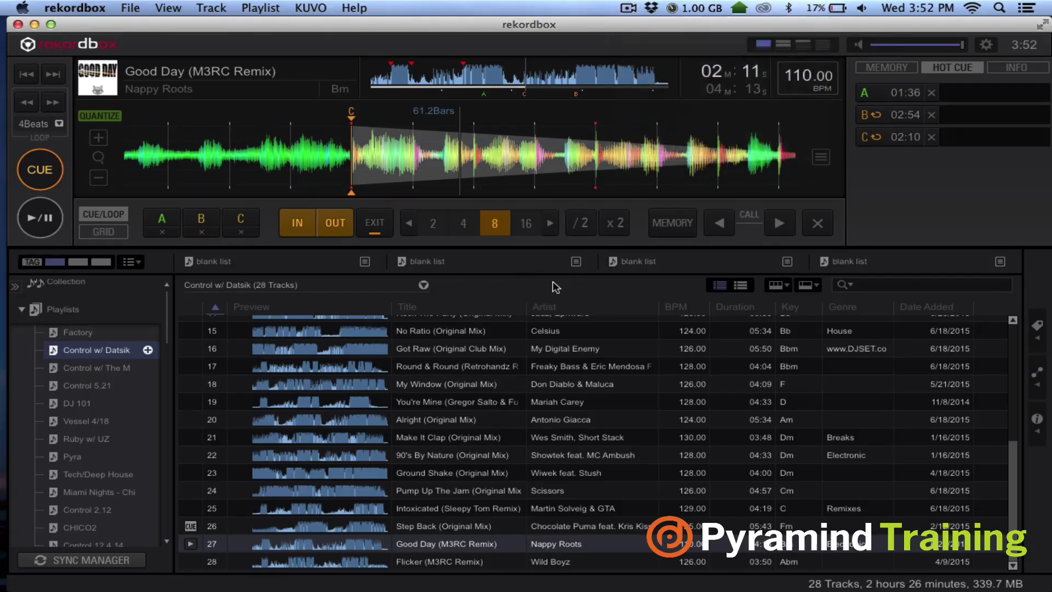